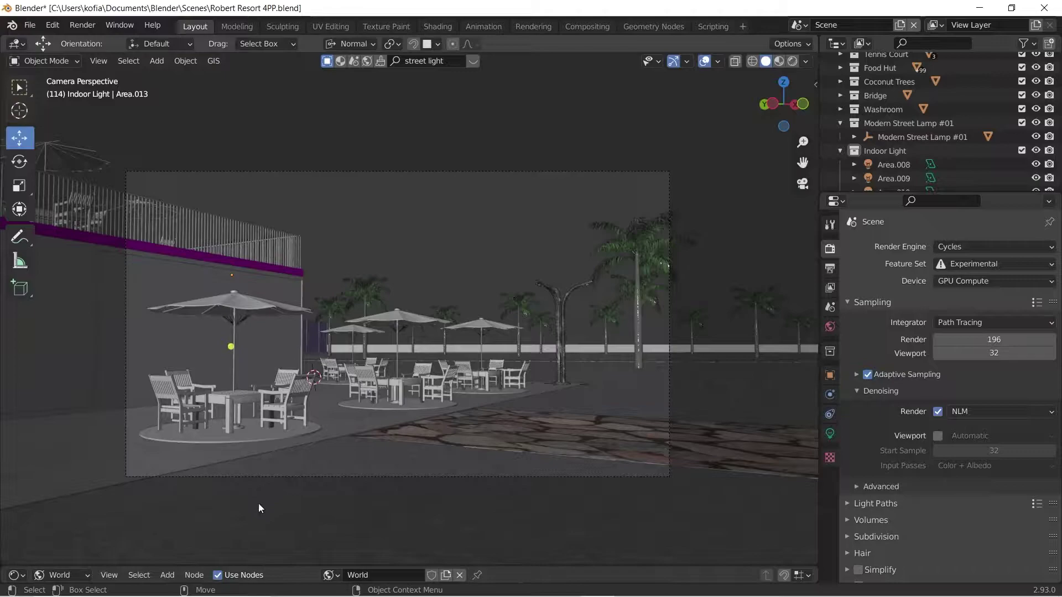
Make the bottom area a Shader Editor and enlarge it below the 3D view.
{"action": "left_click", "coordinate": [15, 575]}
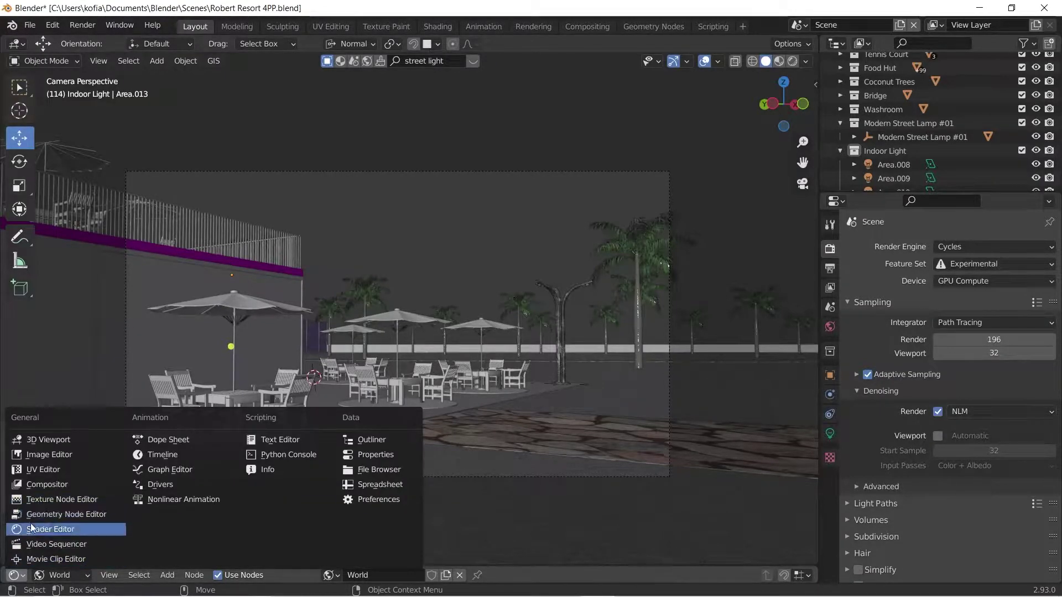
{"action": "left_click", "coordinate": [61, 529]}
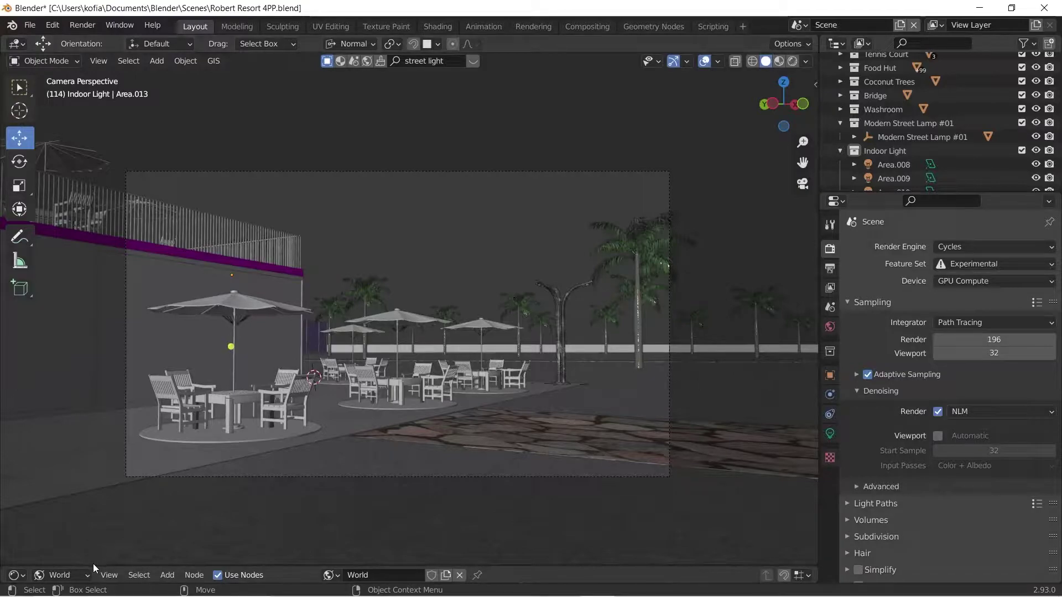
{"action": "left_click_drag", "start_coordinate": [92, 564], "coordinate": [140, 363]}
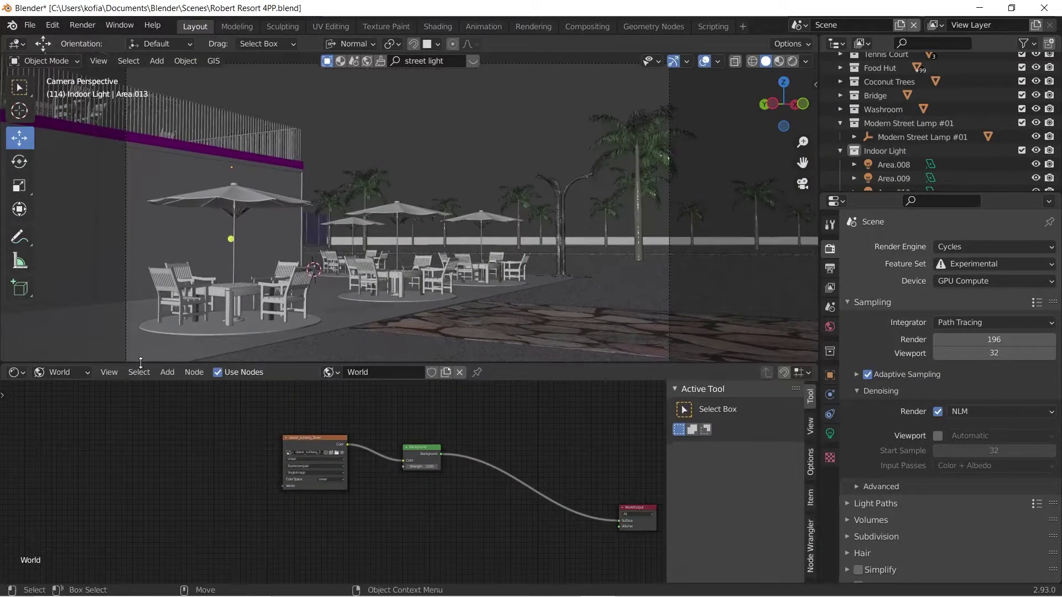
Inspect the table's Object material nodes, then switch the editor back to the World node tree.
{"action": "left_click", "coordinate": [73, 374]}
{"action": "left_click", "coordinate": [67, 389]}
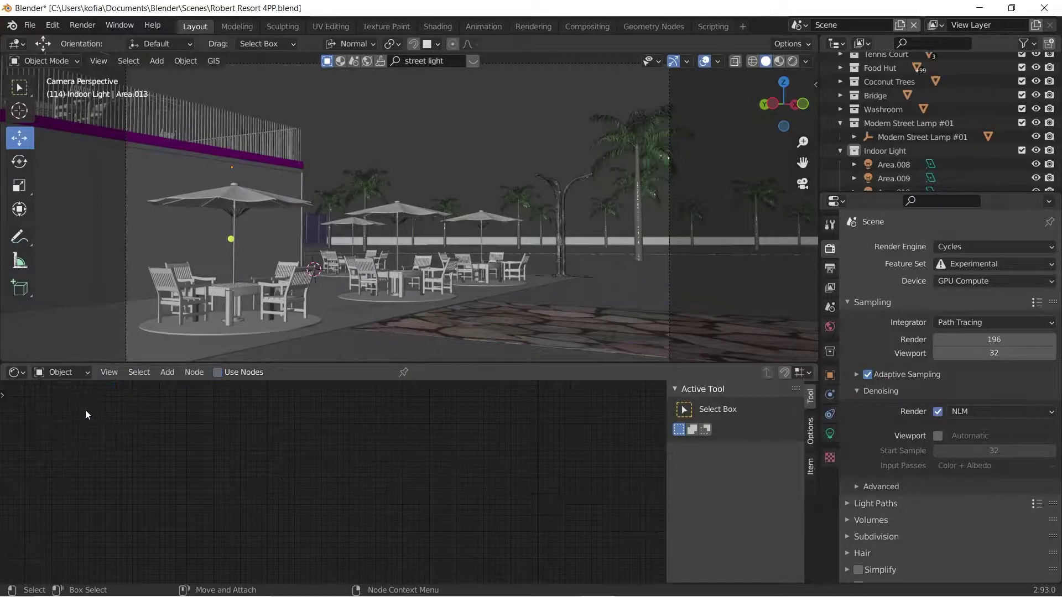
{"action": "left_click", "coordinate": [248, 293]}
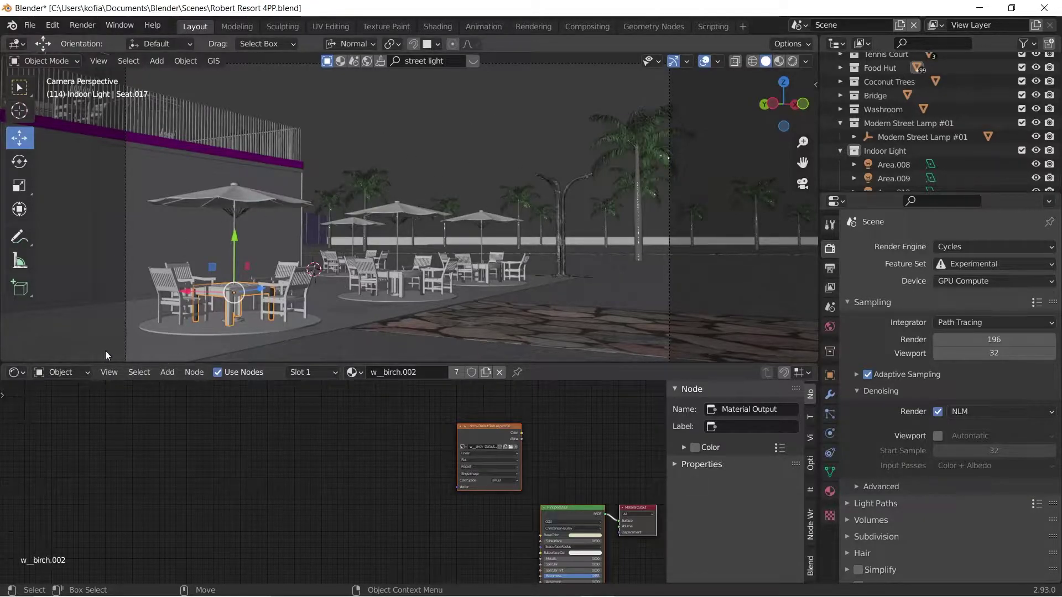
{"action": "left_click", "coordinate": [64, 372]}
{"action": "left_click", "coordinate": [56, 403]}
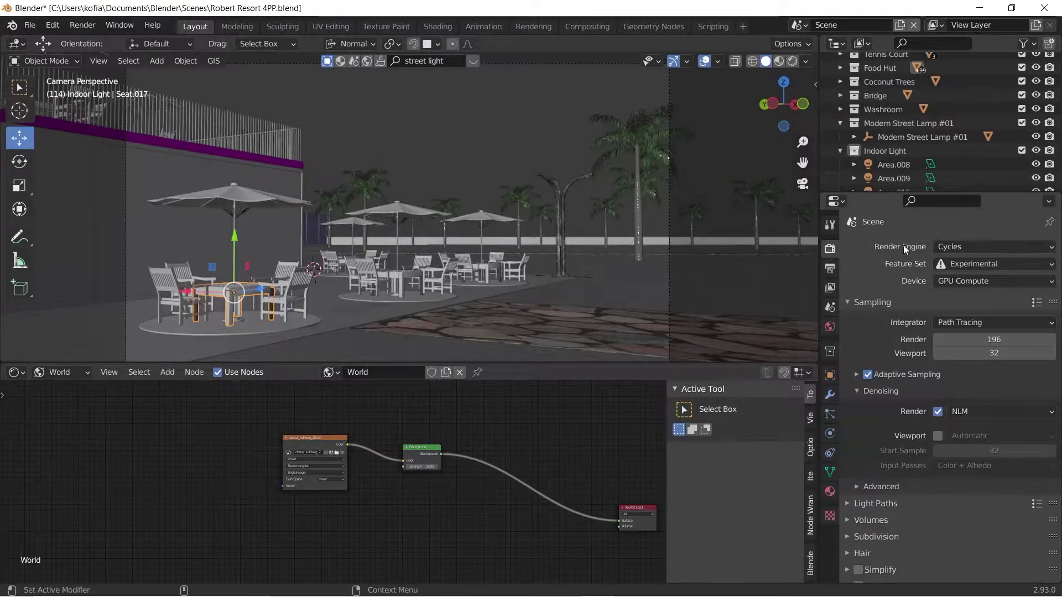
Preview in Rendered shading, show World Properties, and nudge the environment texture node up-left.
{"action": "left_click", "coordinate": [793, 61]}
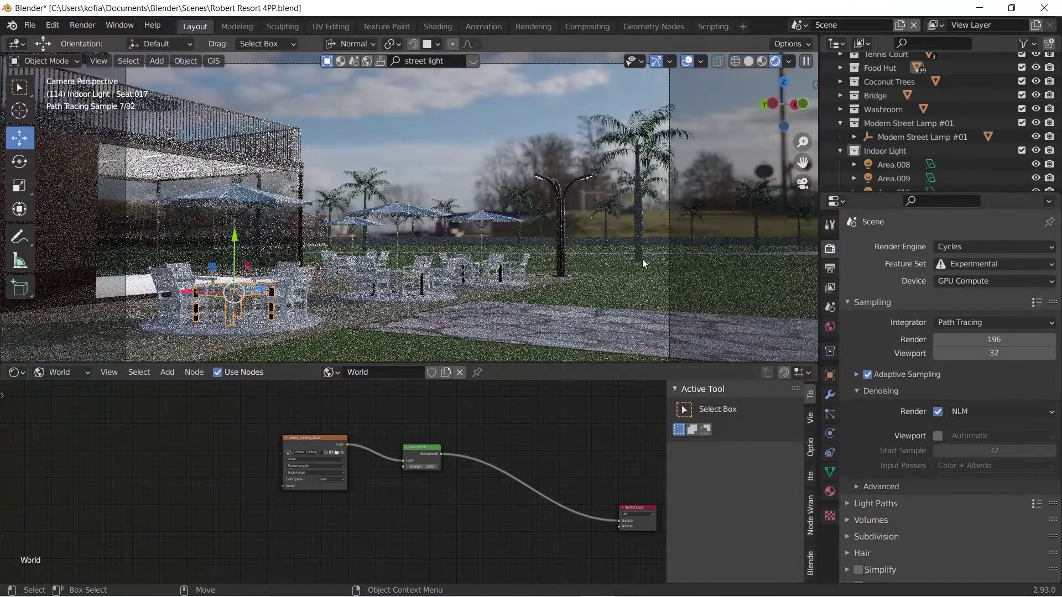
{"action": "left_click", "coordinate": [830, 326]}
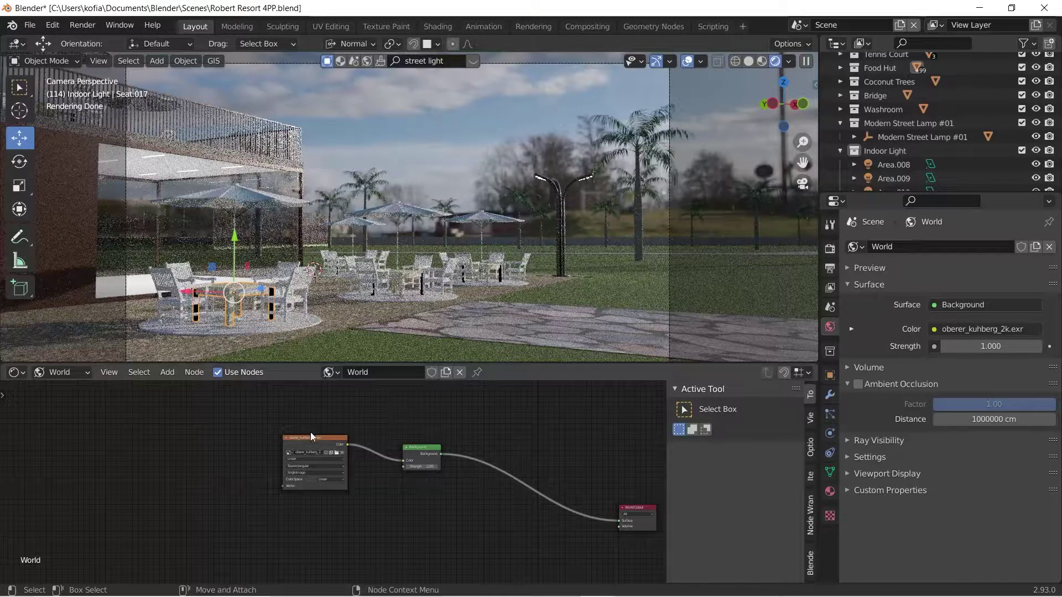
{"action": "left_click_drag", "start_coordinate": [306, 437], "coordinate": [272, 425]}
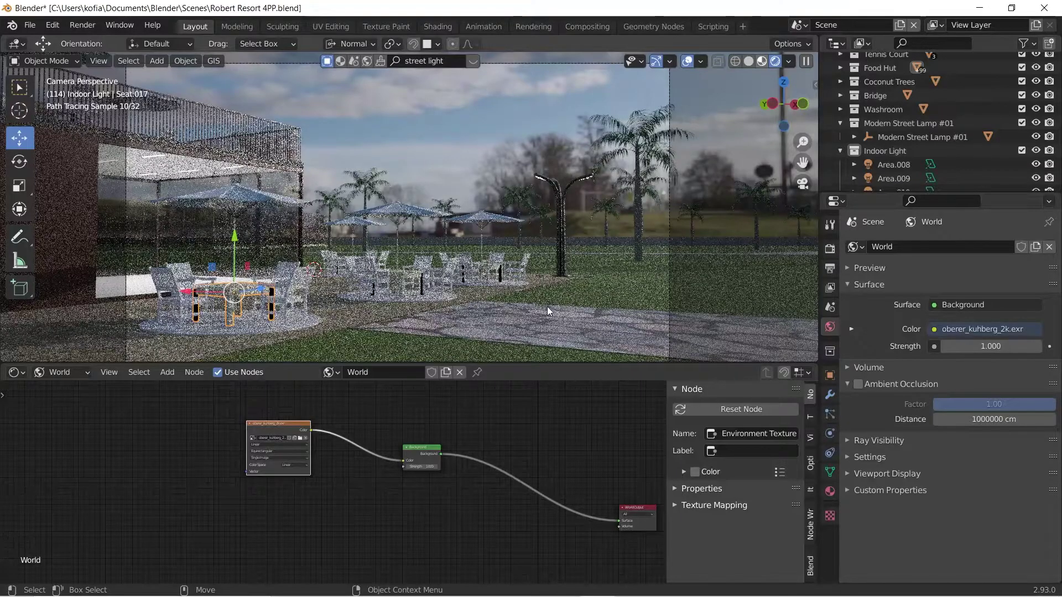
Return the viewport to Solid shading and deselect the table and chairs.
{"action": "key", "text": "z"}
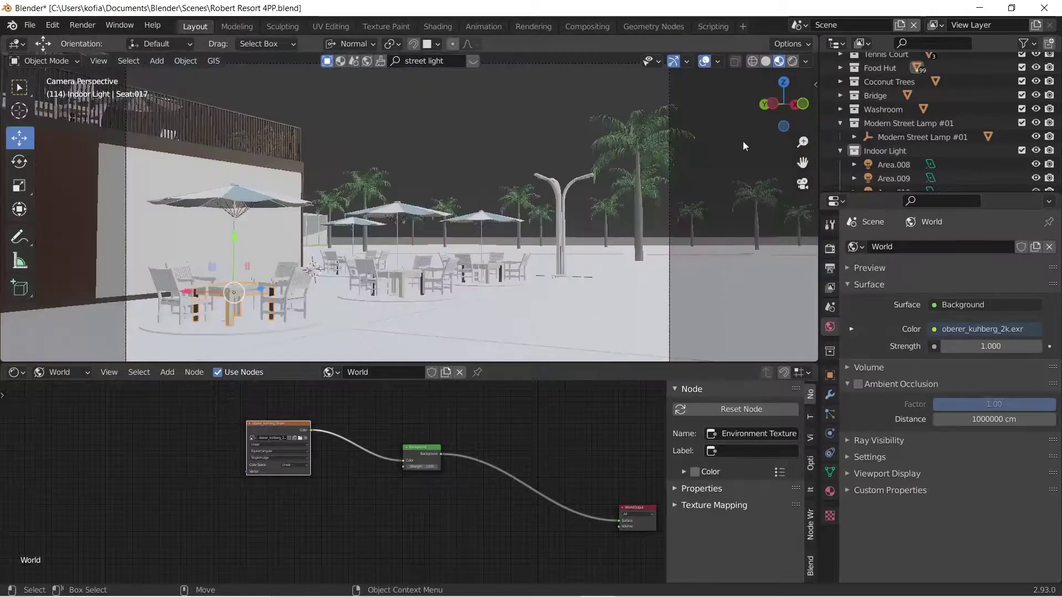
{"action": "left_click", "coordinate": [767, 63]}
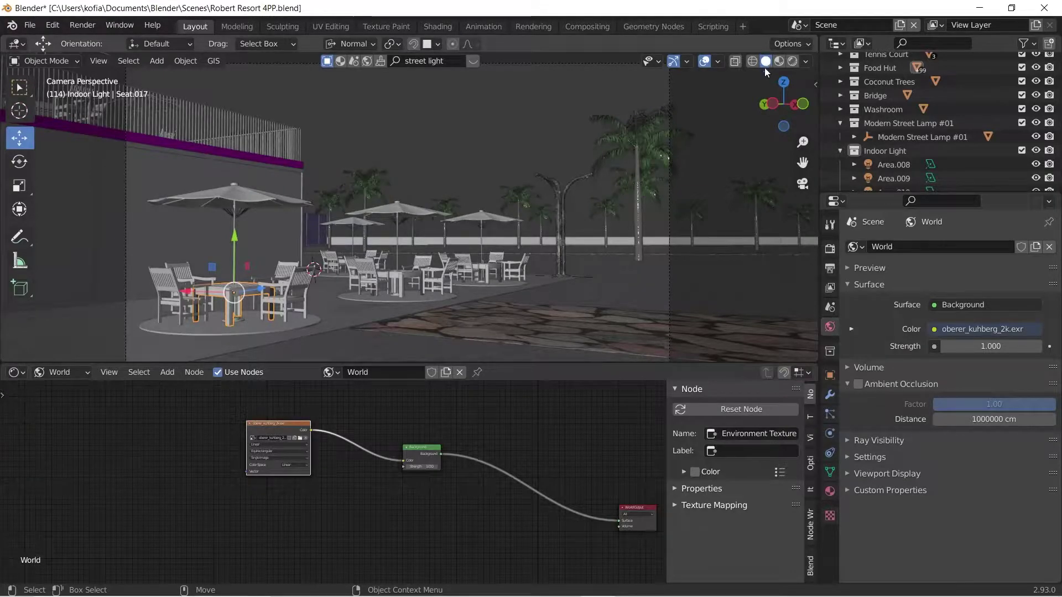
{"action": "left_click", "coordinate": [586, 88]}
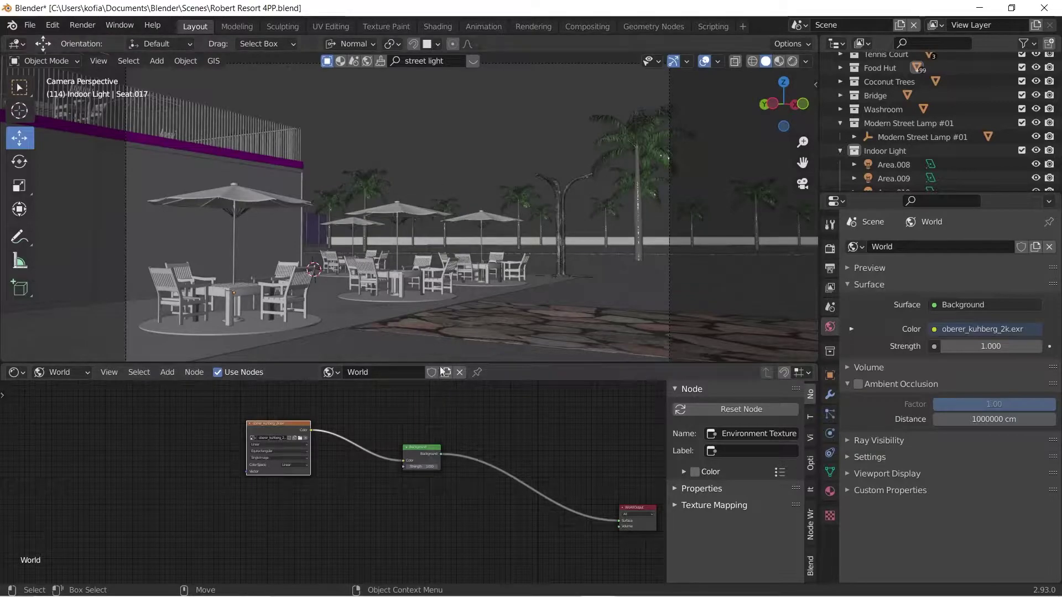
Move the Background node and cut its World Output Surface and HDRI Color links.
{"action": "left_click_drag", "start_coordinate": [422, 448], "coordinate": [473, 435]}
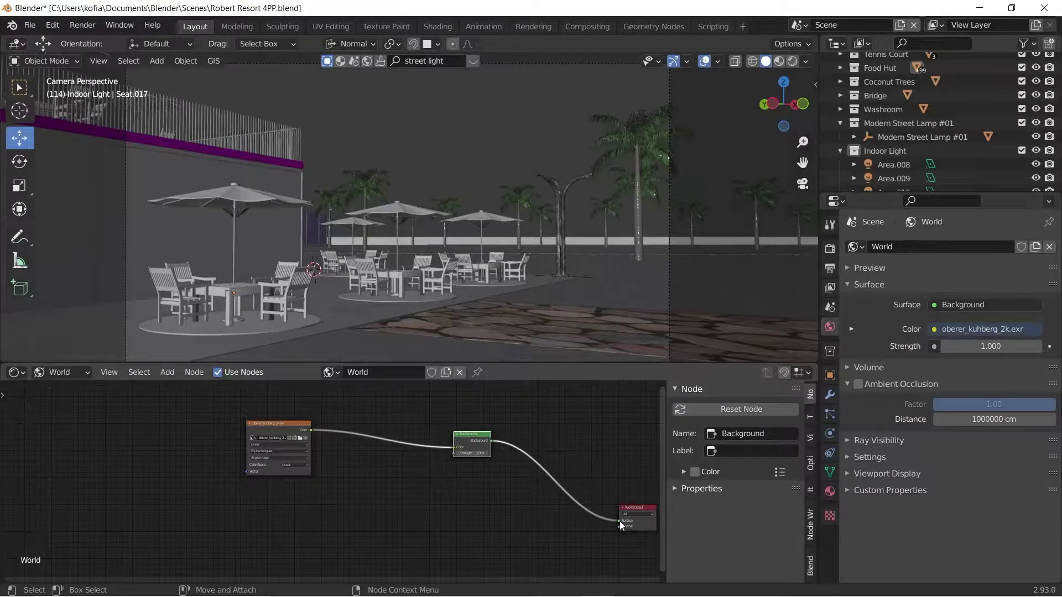
{"action": "left_click_drag", "start_coordinate": [620, 521], "coordinate": [277, 420]}
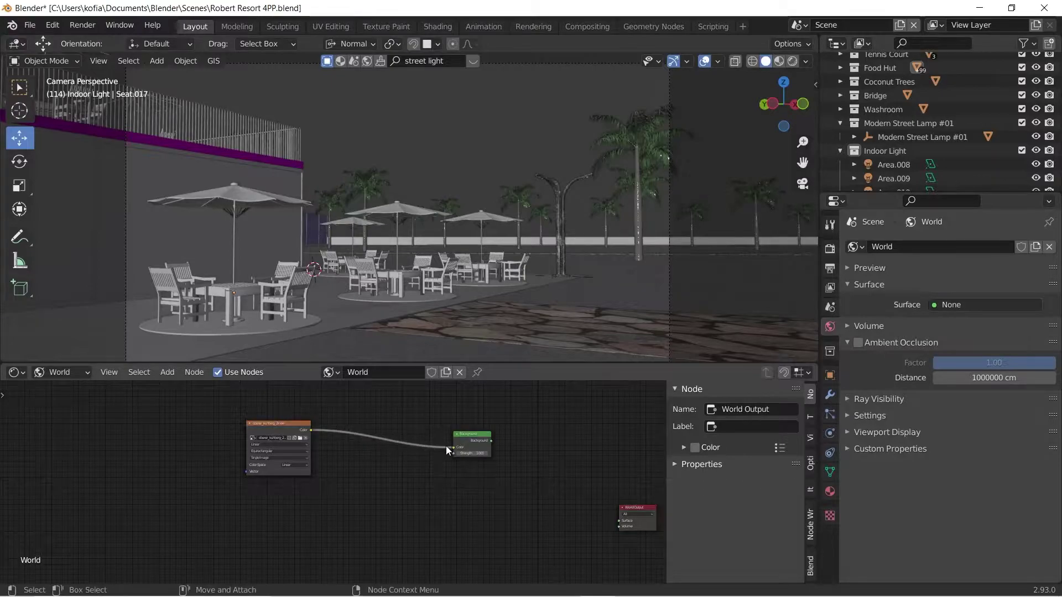
{"action": "left_click_drag", "start_coordinate": [451, 446], "coordinate": [321, 486]}
Add a Mix Shader node near the World Output.
{"action": "key", "text": "shift+a"}
{"action": "type", "text": "mix"}
{"action": "left_click", "coordinate": [556, 466]}
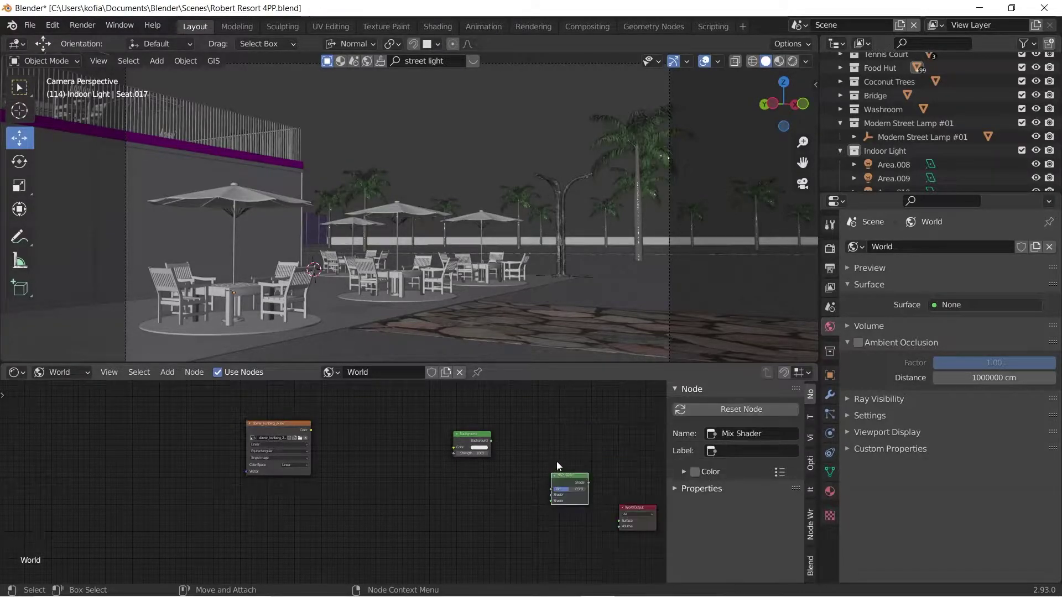
{"action": "left_click", "coordinate": [556, 460]}
Add Mapping and Texture Coordinate nodes left of the environment texture.
{"action": "key", "text": "shift+a"}
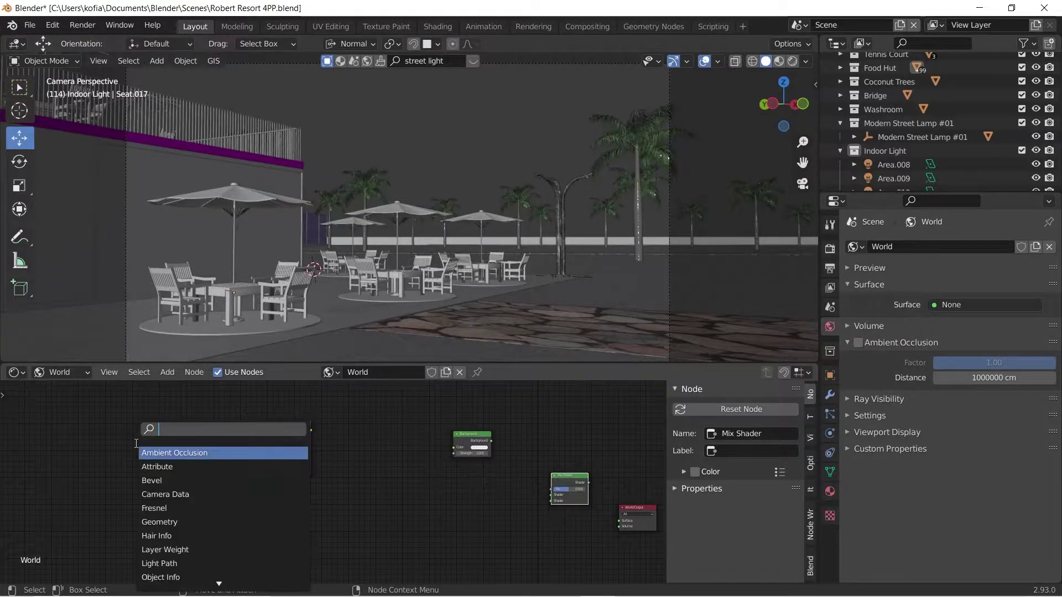
{"action": "type", "text": "mapping"}
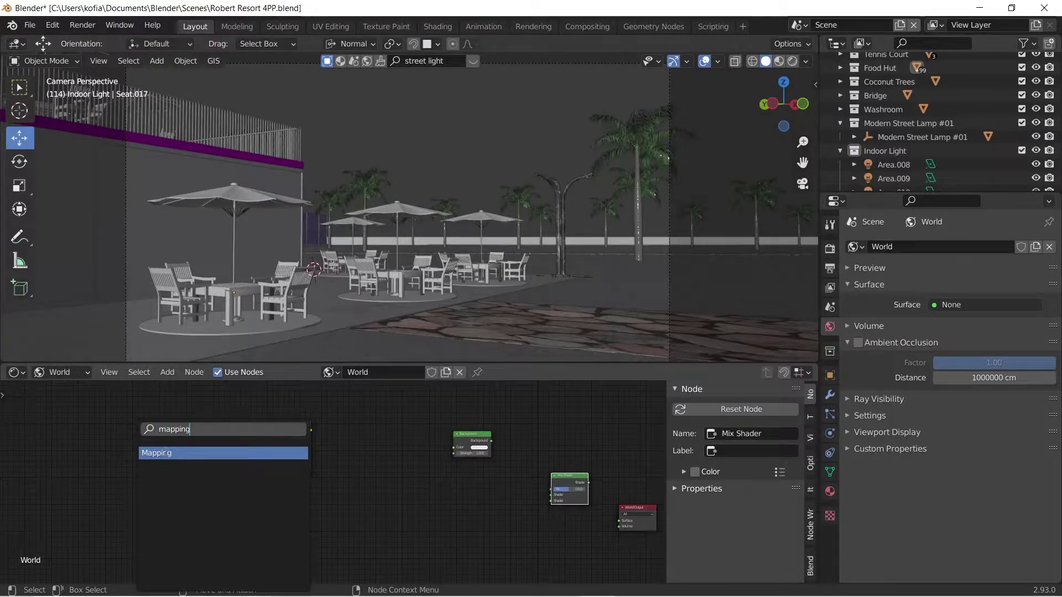
{"action": "left_click", "coordinate": [168, 453]}
{"action": "key", "text": "shift+a"}
{"action": "type", "text": "texture coor"}
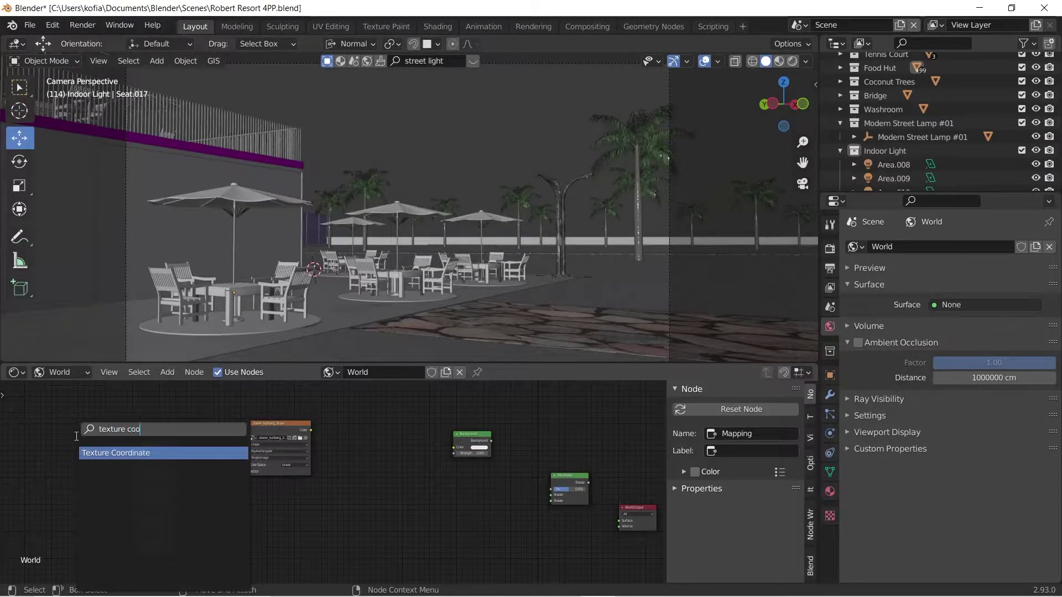
{"action": "left_click", "coordinate": [146, 454]}
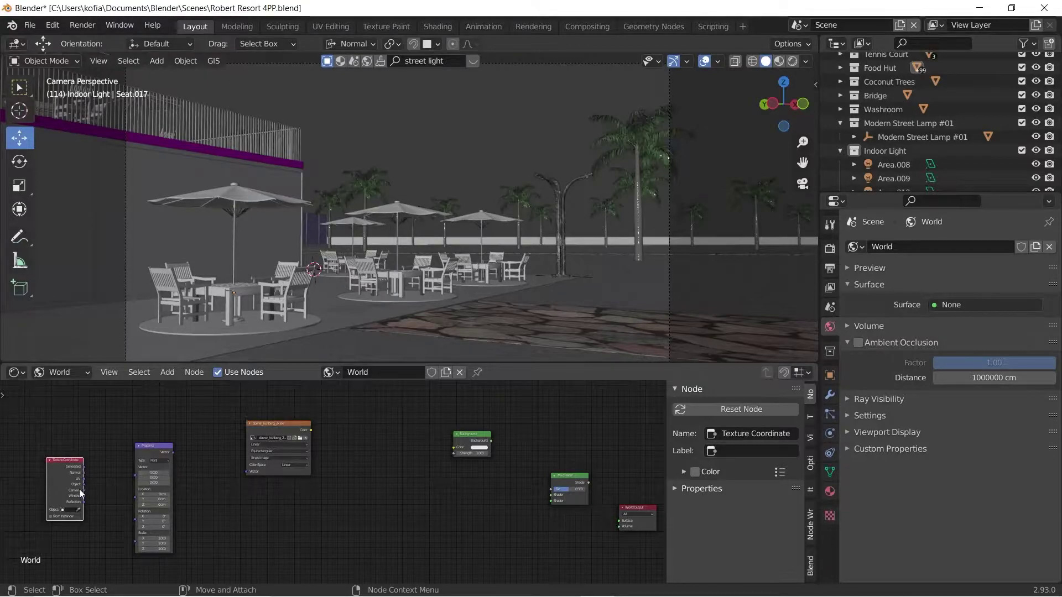
Link Texture Coordinate Object through Mapping into the HDRI Vector, and HDRI Color into Background Color.
{"action": "middle_click_drag", "start_coordinate": [85, 484], "coordinate": [210, 445], "text": "ctrl"}
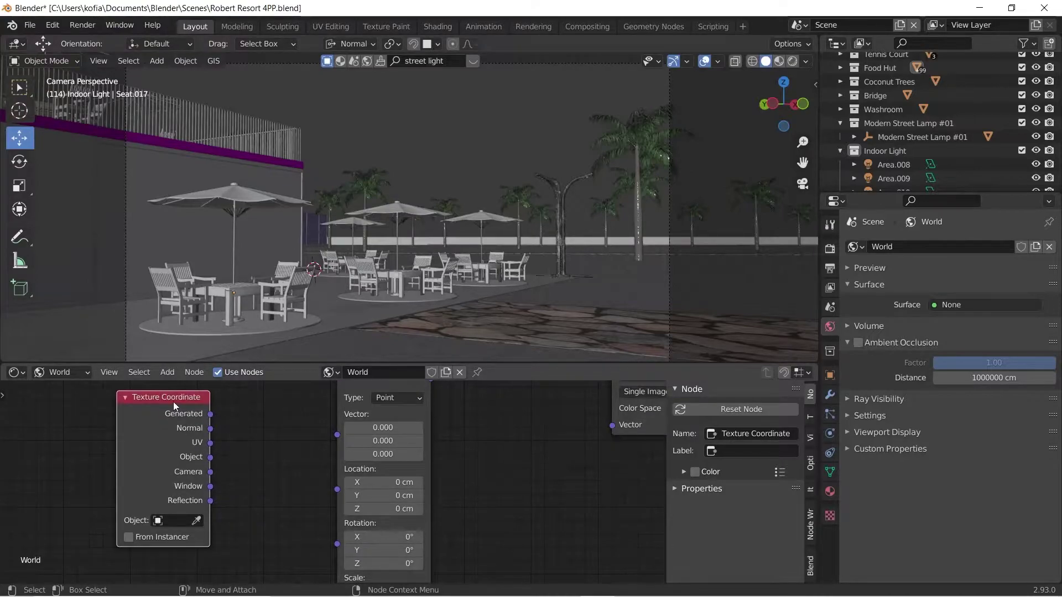
{"action": "left_click_drag", "start_coordinate": [211, 457], "coordinate": [337, 435]}
{"action": "scroll", "coordinate": [249, 442], "scroll_direction": "down", "scroll_amount": 2, "text": "ctrl"}
{"action": "scroll", "coordinate": [187, 461], "scroll_direction": "down", "scroll_amount": 5, "text": "ctrl"}
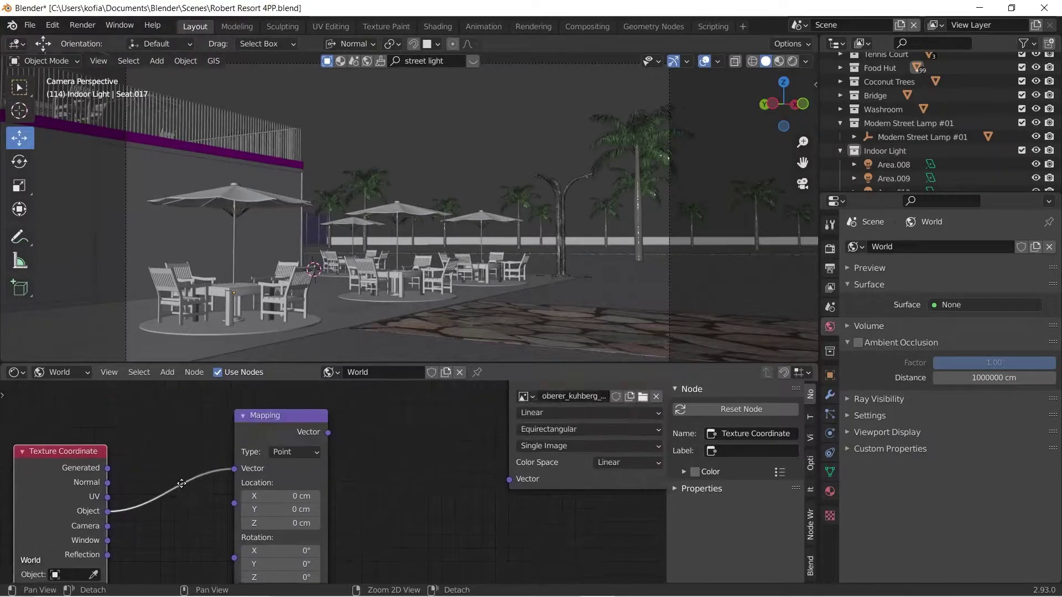
{"action": "left_click_drag", "start_coordinate": [249, 484], "coordinate": [430, 531]}
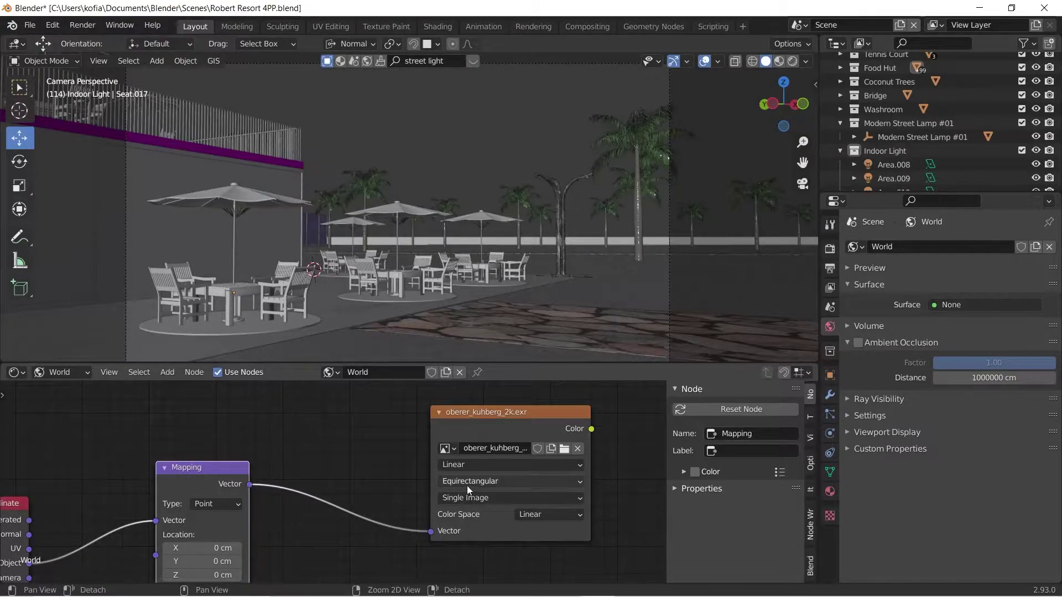
{"action": "scroll", "coordinate": [272, 483], "scroll_direction": "down", "scroll_amount": 10, "text": "ctrl"}
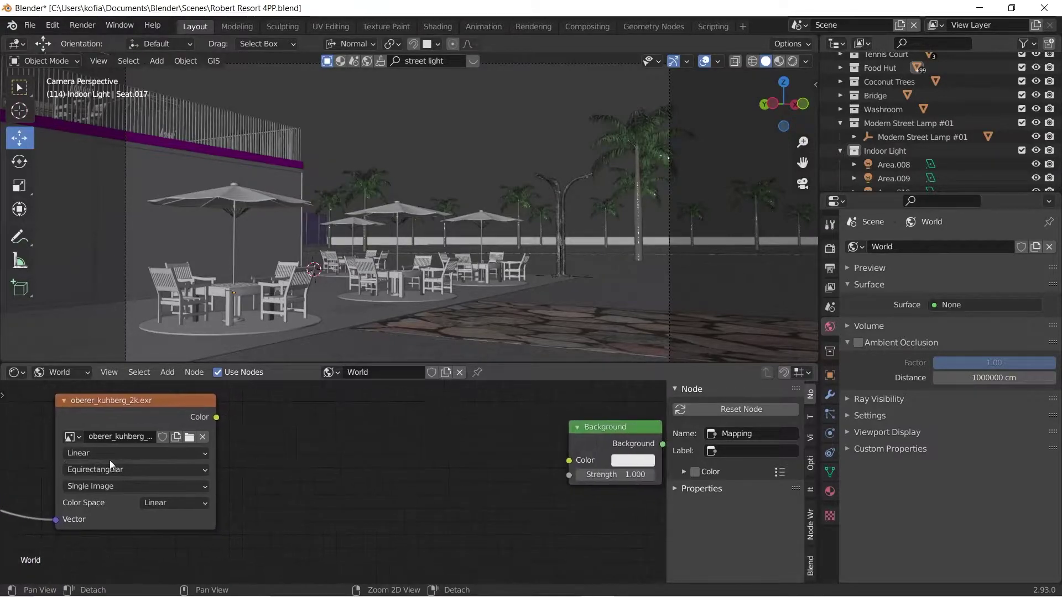
{"action": "left_click_drag", "start_coordinate": [216, 416], "coordinate": [572, 461]}
Route the Background into the Mix Shader's first input and the Mix Shader into World Output Surface.
{"action": "middle_click_drag", "start_coordinate": [586, 465], "coordinate": [168, 443]}
{"action": "left_click_drag", "start_coordinate": [244, 422], "coordinate": [388, 554]}
{"action": "middle_click_drag", "start_coordinate": [389, 554], "coordinate": [300, 490]}
{"action": "left_click_drag", "start_coordinate": [343, 410], "coordinate": [412, 503]}
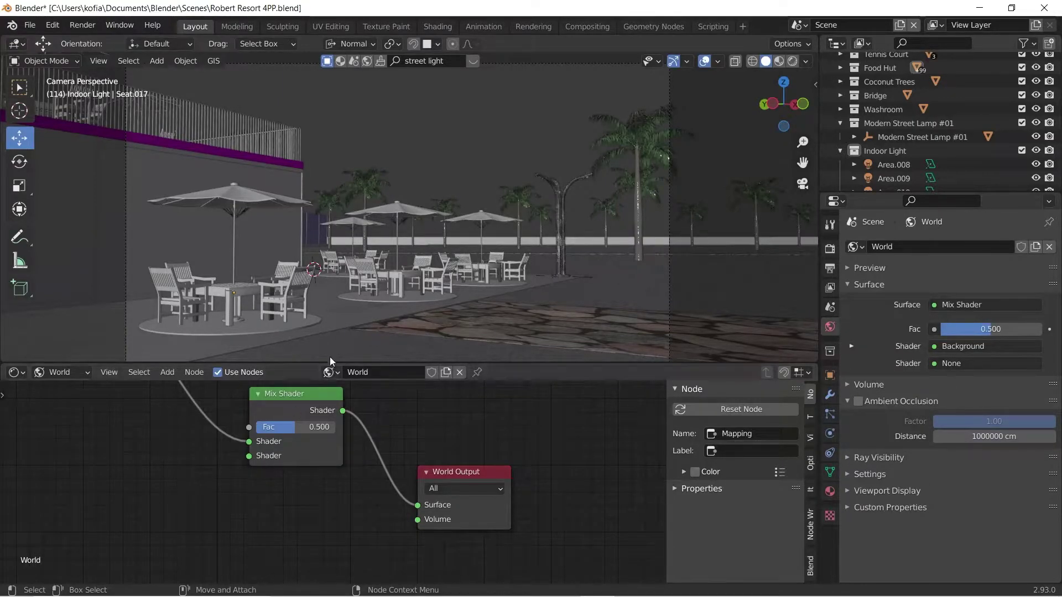
{"action": "scroll", "coordinate": [260, 431], "scroll_direction": "down", "scroll_amount": 3}
{"action": "middle_click_drag", "start_coordinate": [260, 431], "coordinate": [422, 502]}
{"action": "scroll", "coordinate": [368, 446], "scroll_direction": "down", "scroll_amount": 2}
{"action": "scroll", "coordinate": [346, 500], "scroll_direction": "up", "scroll_amount": 2}
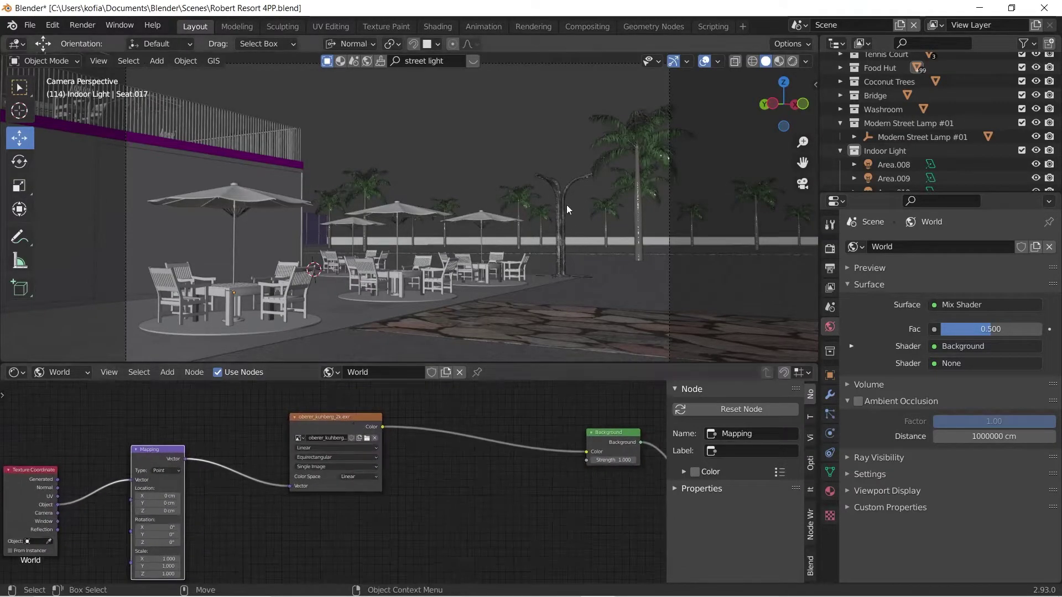
Preview the Mix Shader world rendered, shift the environment node up-right and zoom out.
{"action": "left_click", "coordinate": [789, 62]}
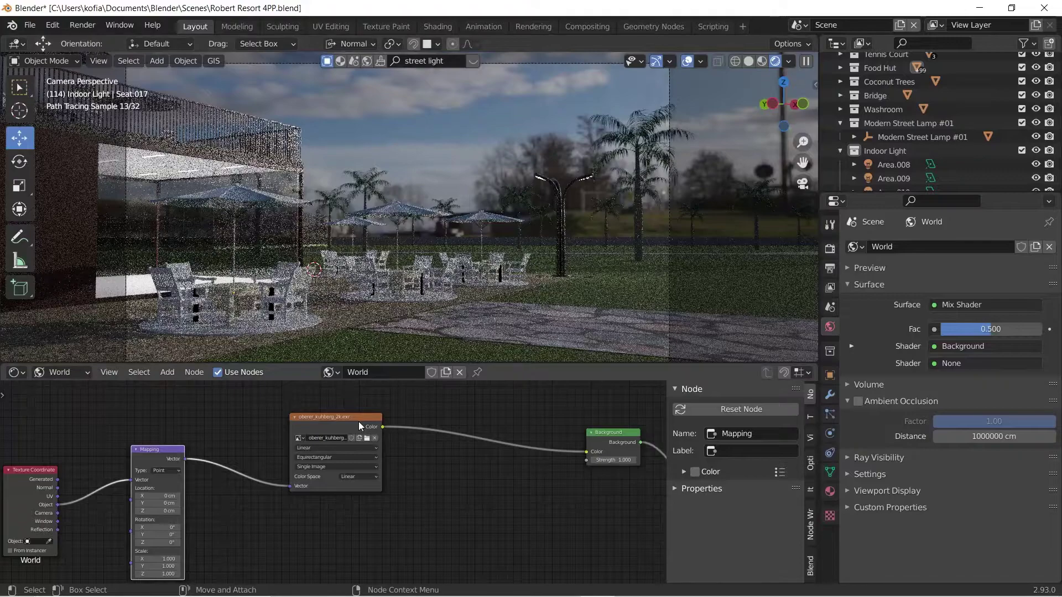
{"action": "left_click_drag", "start_coordinate": [359, 416], "coordinate": [416, 406]}
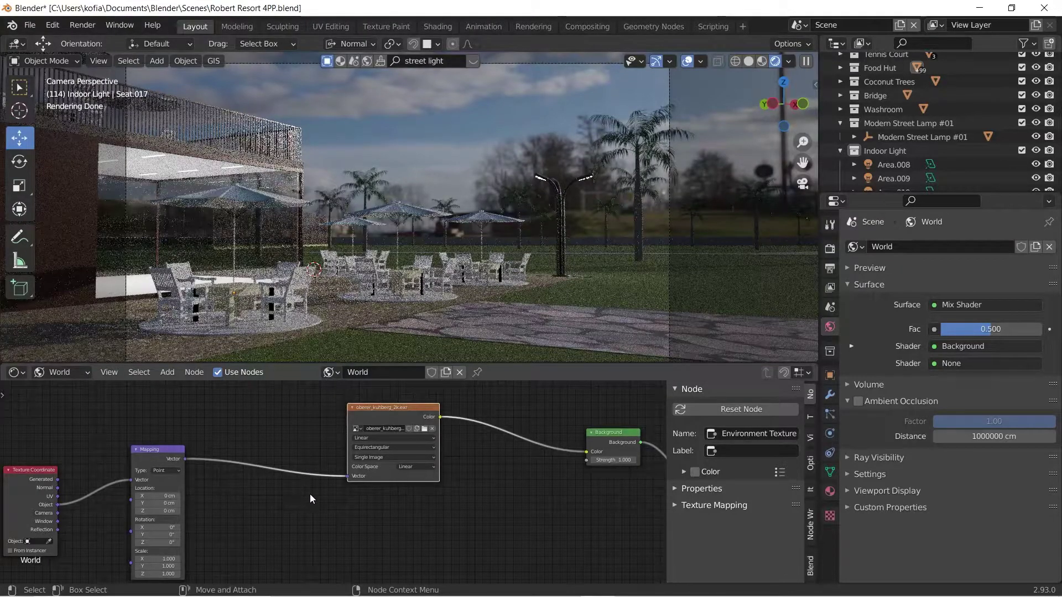
{"action": "middle_click_drag", "start_coordinate": [363, 519], "coordinate": [327, 485], "text": "ctrl"}
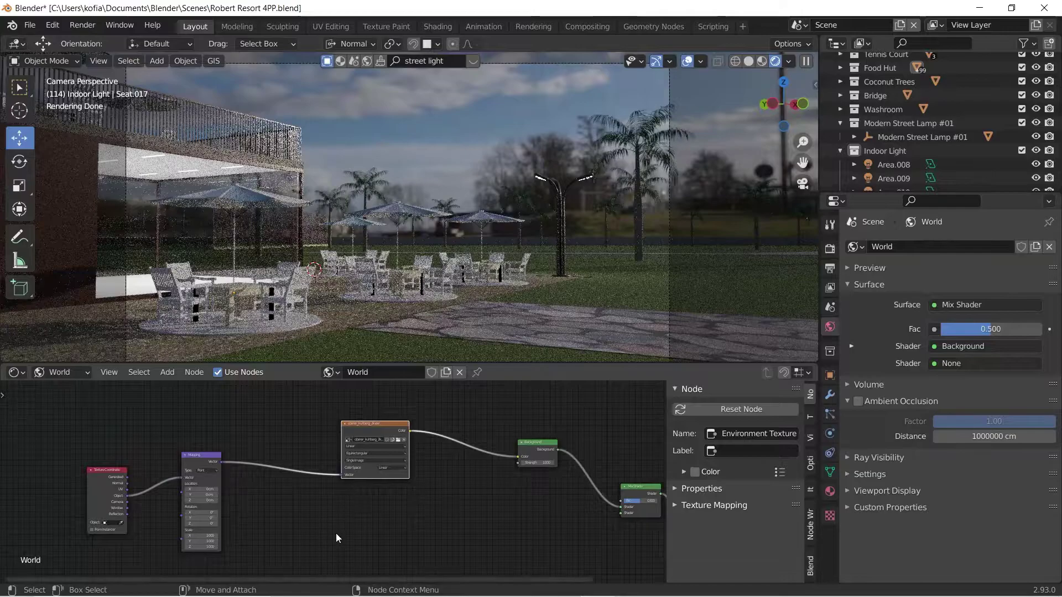
Add a Sky Texture node with Sun Disc turned off.
{"action": "key", "text": "shift+a"}
{"action": "type", "text": "sky texture"}
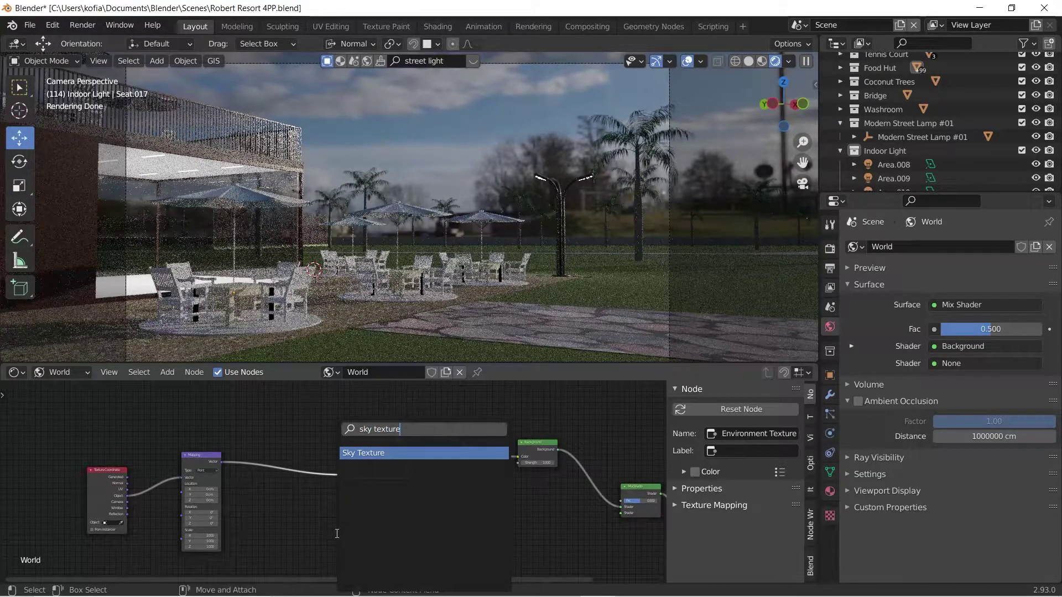
{"action": "key", "text": "Return"}
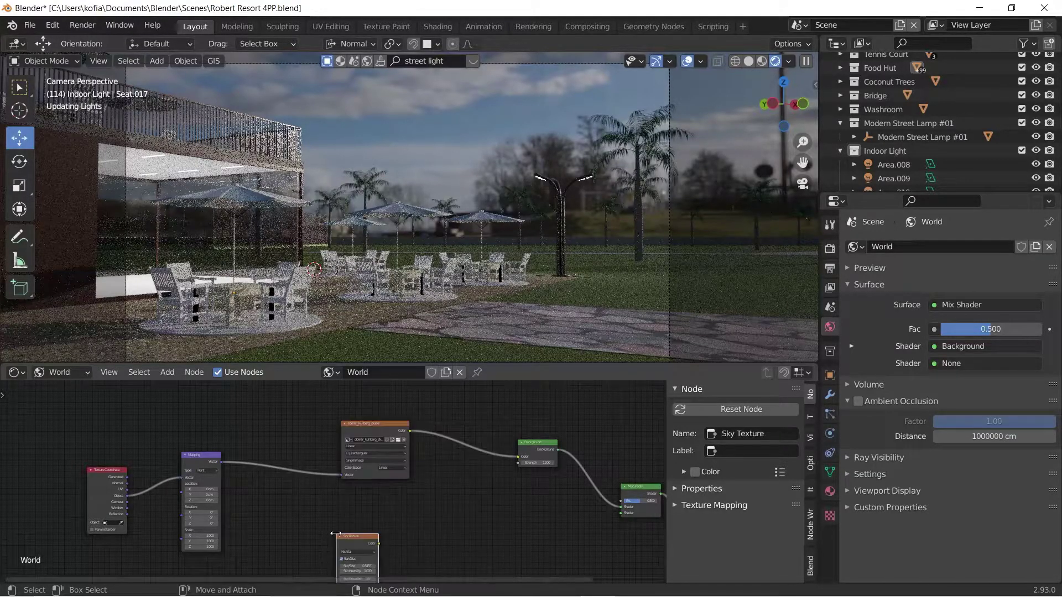
{"action": "left_click", "coordinate": [374, 498]}
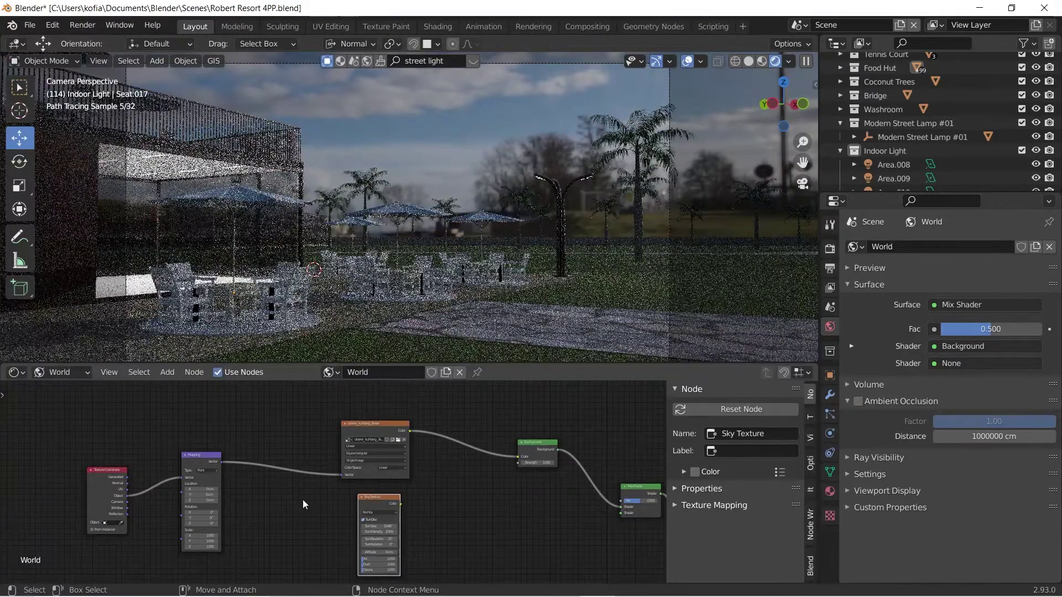
{"action": "left_click", "coordinate": [363, 520]}
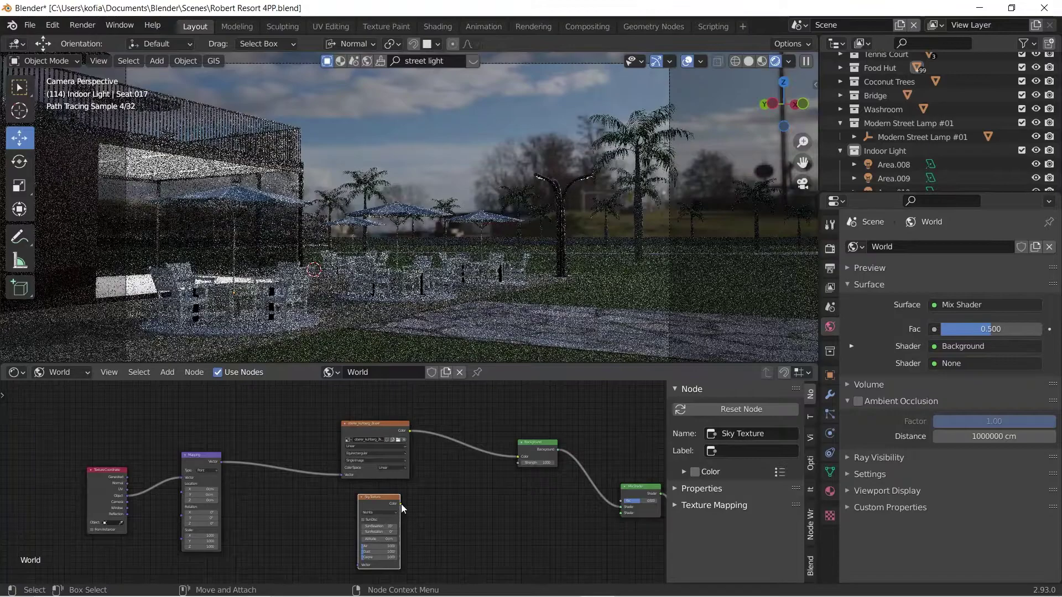
Wire Sky Texture Color into Background Strength and the Mapping output into its Vector.
{"action": "left_click_drag", "start_coordinate": [401, 505], "coordinate": [519, 463]}
{"action": "left_click_drag", "start_coordinate": [459, 515], "coordinate": [458, 515]}
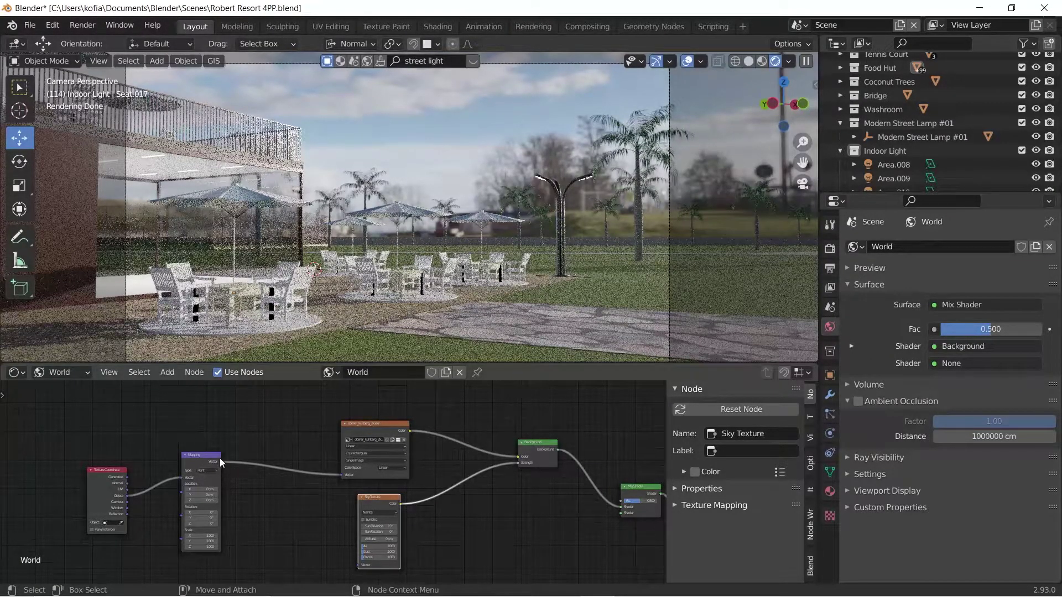
{"action": "left_click_drag", "start_coordinate": [221, 463], "coordinate": [357, 566]}
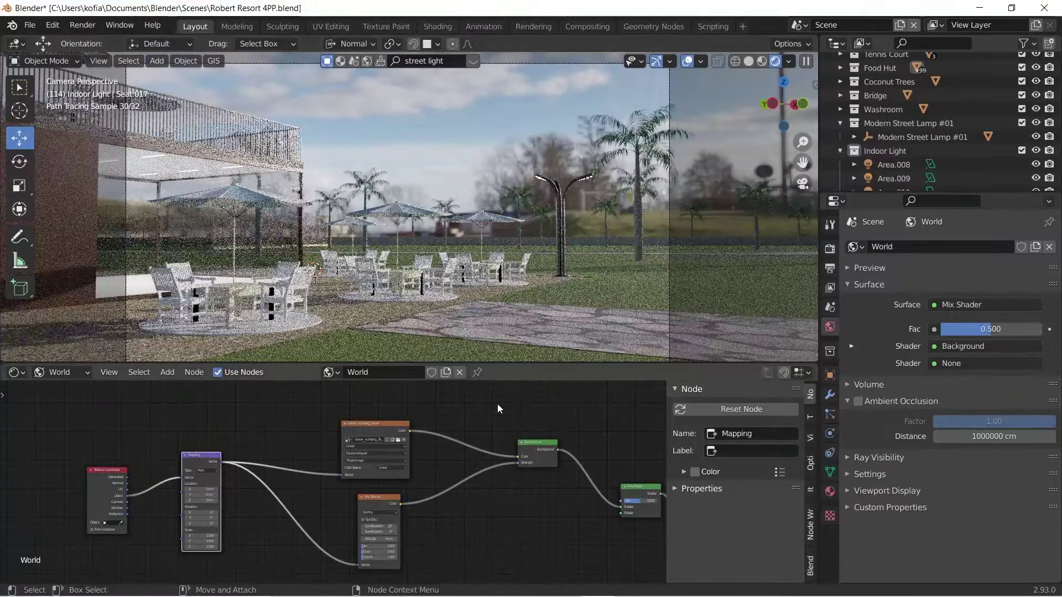
Zoom and pan the node view to centre the environment texture node.
{"action": "scroll", "coordinate": [430, 516], "scroll_direction": "up", "scroll_amount": 5}
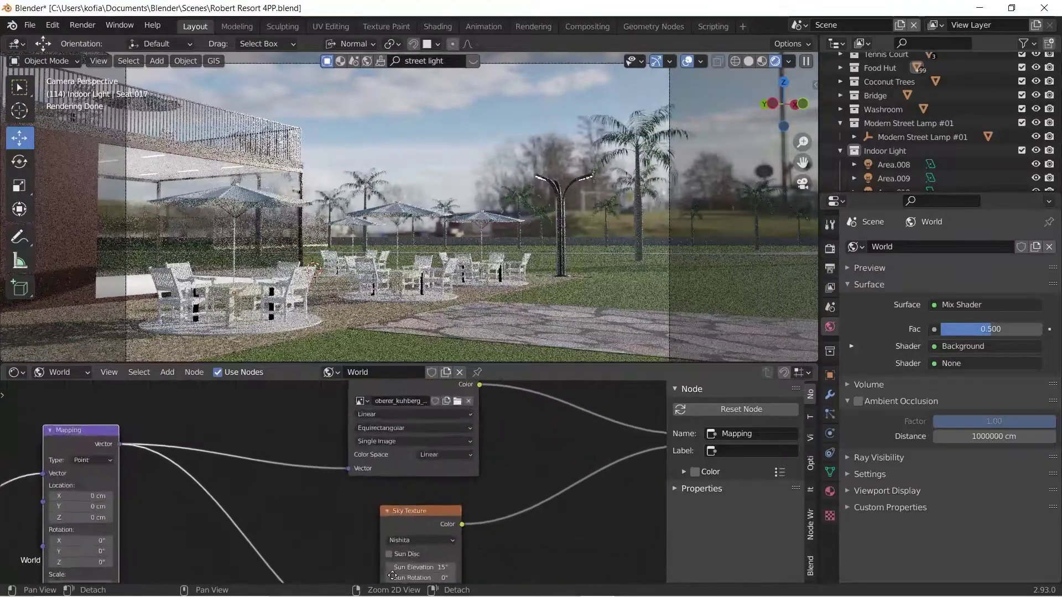
{"action": "middle_click_drag", "start_coordinate": [360, 430], "coordinate": [372, 507]}
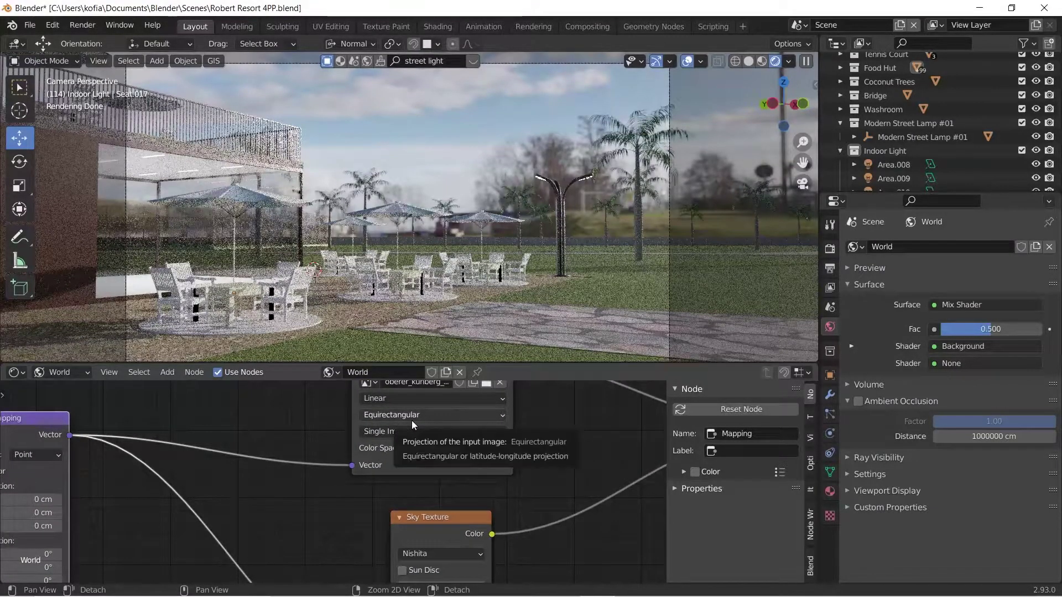
{"action": "middle_click_drag", "start_coordinate": [294, 476], "coordinate": [264, 546]}
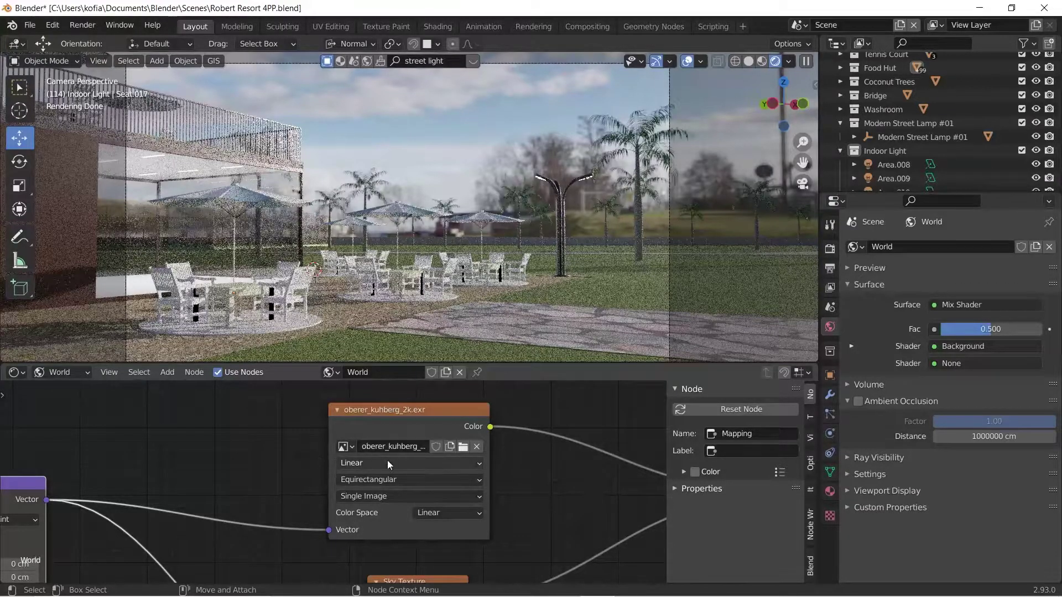
Load satara_night_no_lamps_2k.exr into the environment texture node.
{"action": "left_click", "coordinate": [467, 446]}
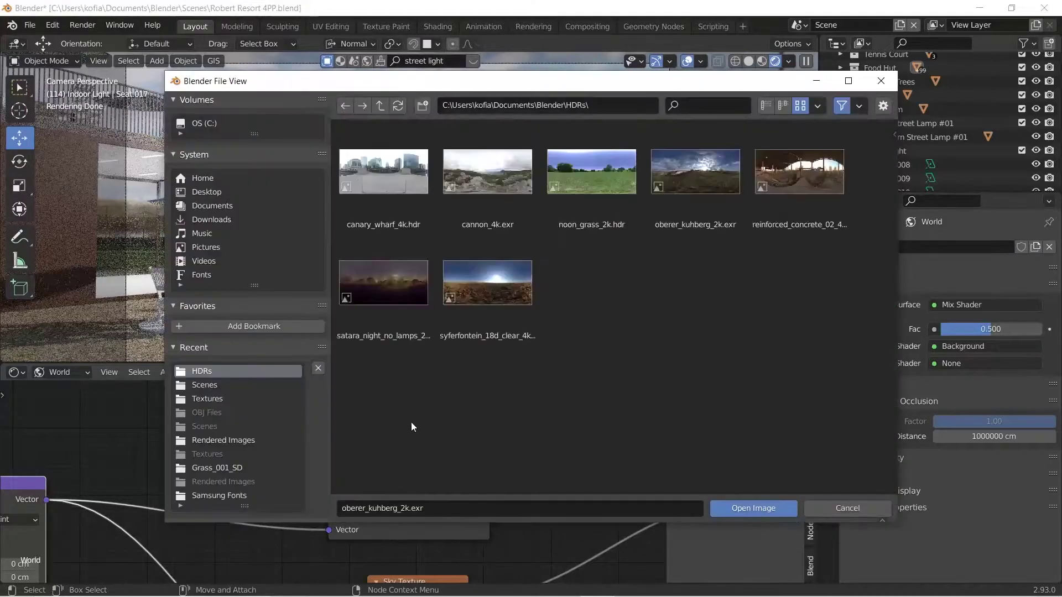
{"action": "left_click", "coordinate": [386, 290]}
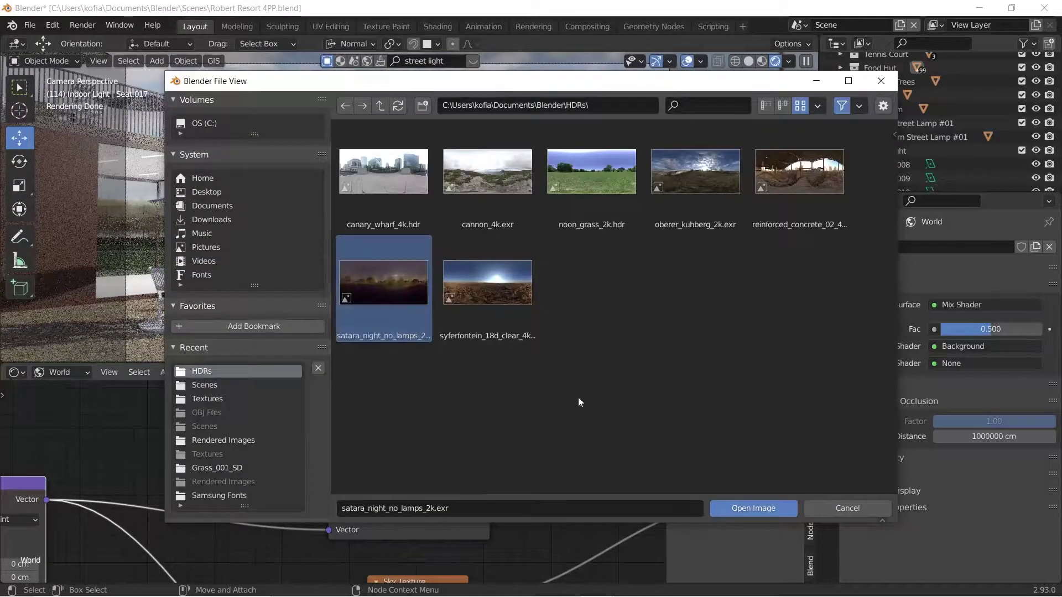
{"action": "left_click", "coordinate": [765, 509]}
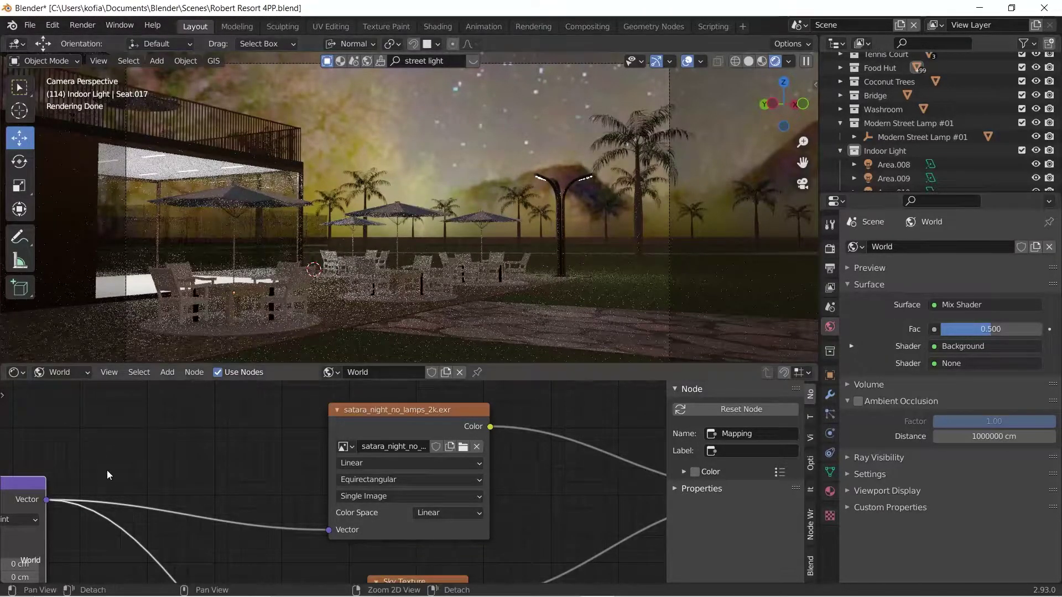
Set the Mapping node's Z rotation to 160°, then drag it up to 180°.
{"action": "middle_click_drag", "start_coordinate": [145, 501], "coordinate": [270, 436]}
{"action": "double_click", "coordinate": [156, 558]}
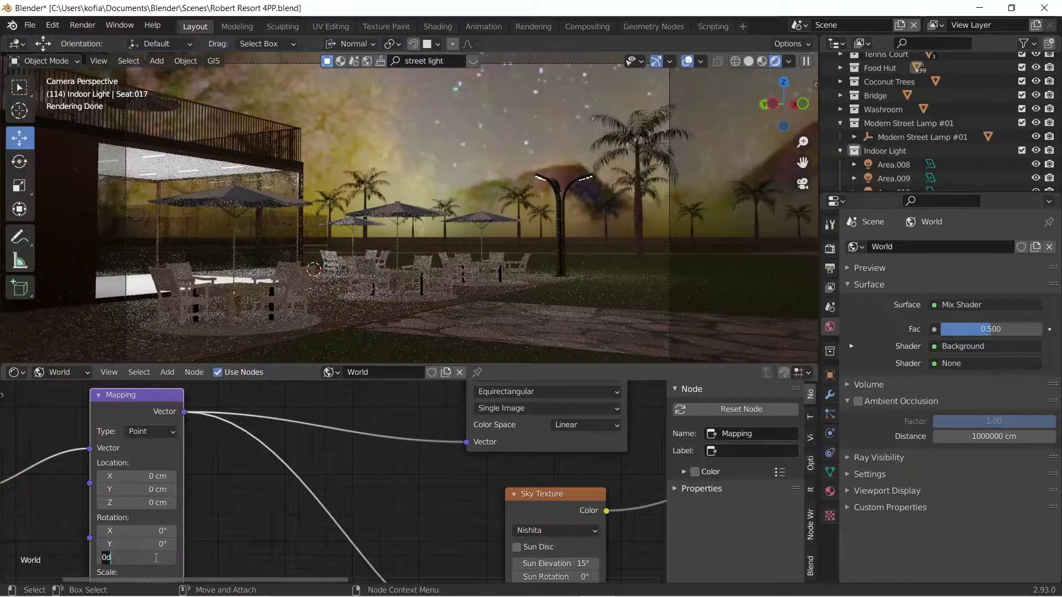
{"action": "type", "text": "160"}
{"action": "key", "text": "Return"}
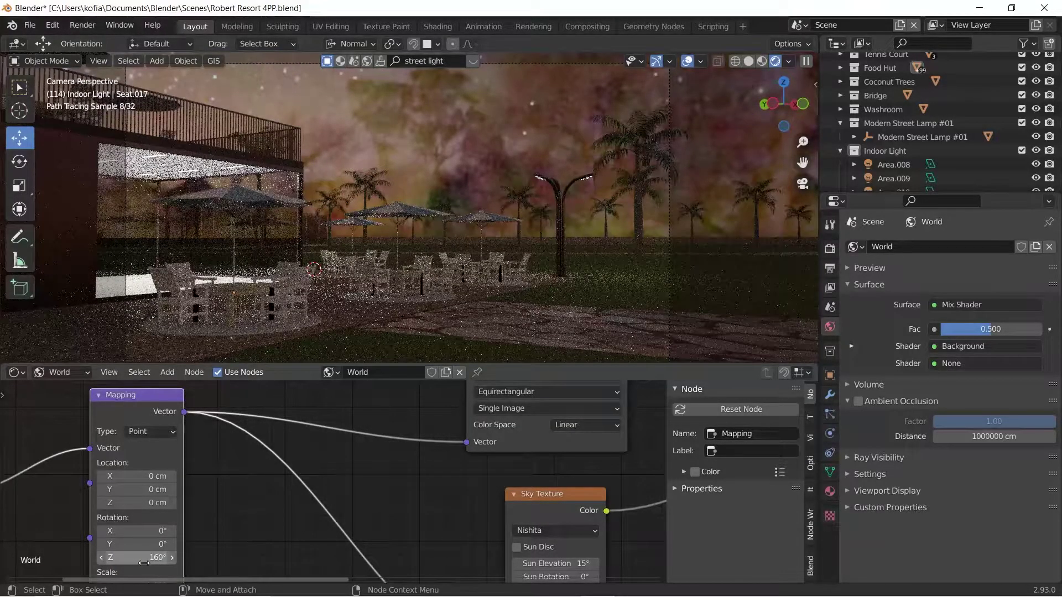
{"action": "left_click_drag", "start_coordinate": [144, 562], "coordinate": [212, 585]}
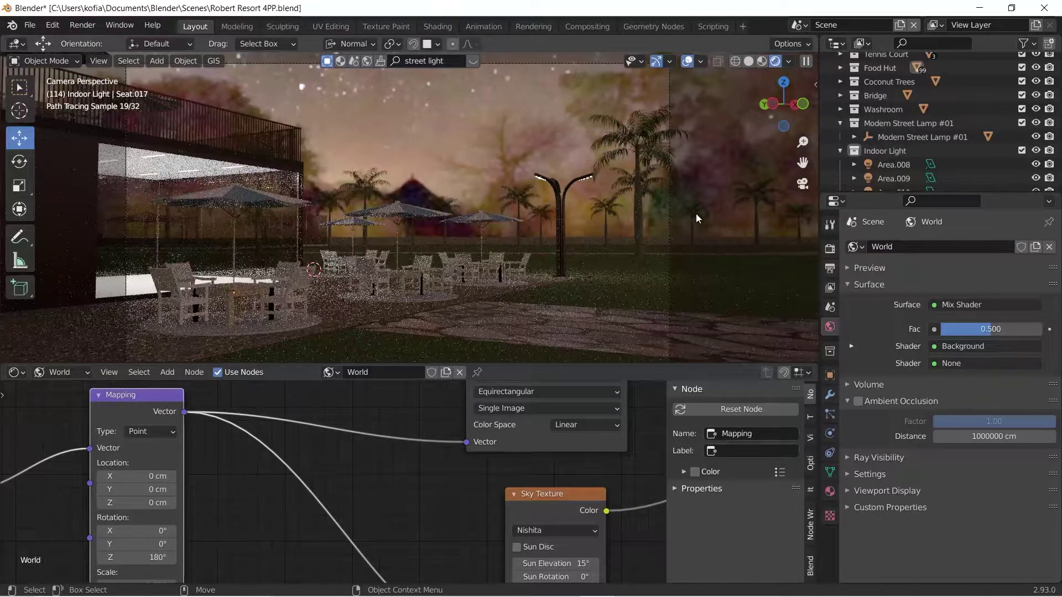
Set the Mapping node's Z location to 20 cm, then adjust it to 25 cm.
{"action": "left_click", "coordinate": [143, 502]}
{"action": "type", "text": "20"}
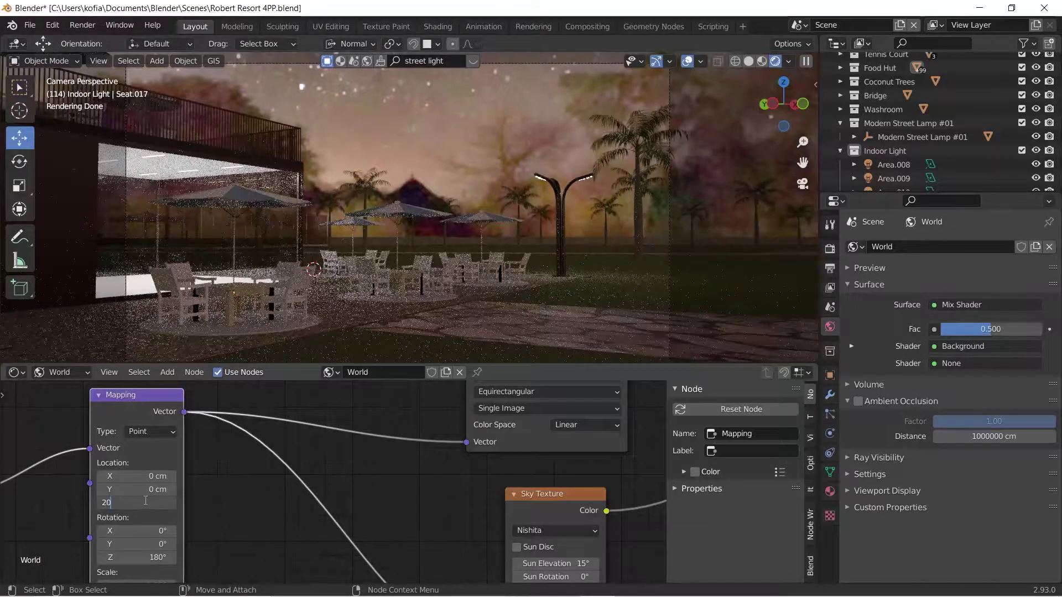
{"action": "key", "text": "Return"}
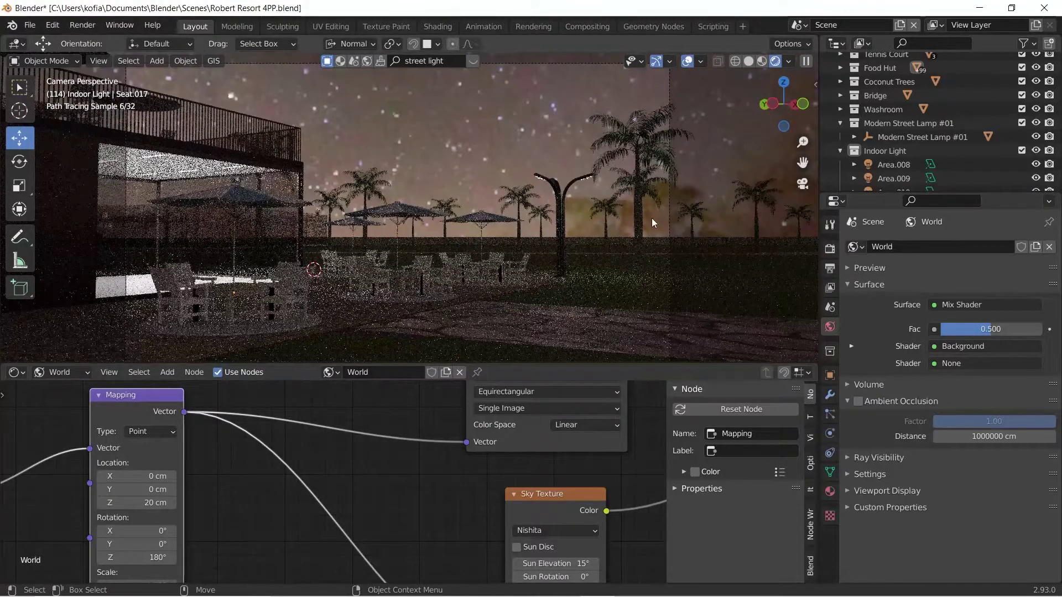
{"action": "double_click", "coordinate": [145, 501]}
{"action": "type", "text": "25"}
{"action": "key", "text": "Return"}
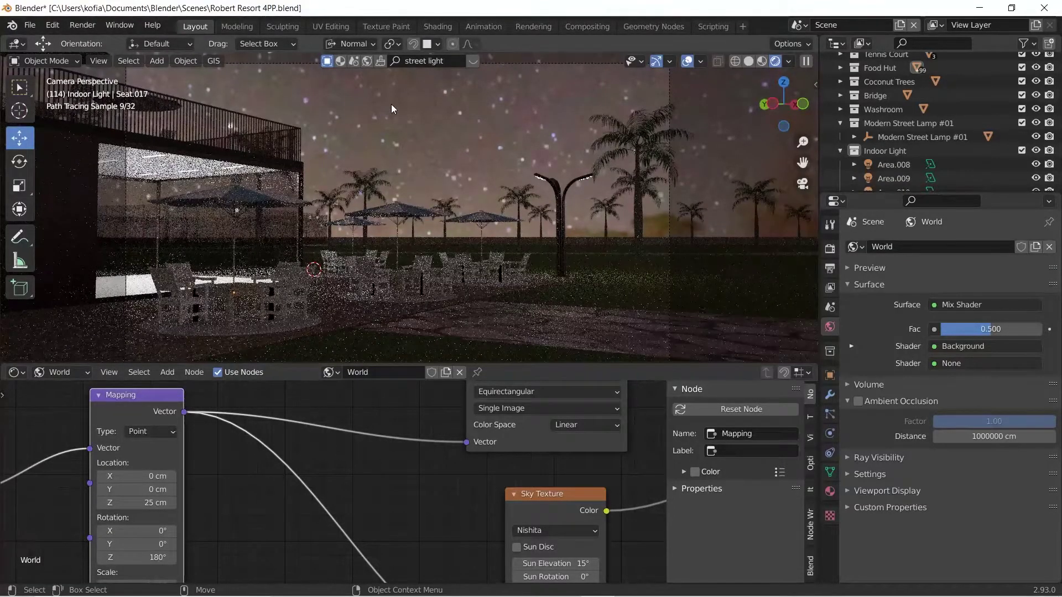
Switch the Sky Texture node's sky type from Nishita to Hosek / Wilkie.
{"action": "scroll", "coordinate": [463, 532], "scroll_direction": "down", "scroll_amount": 2}
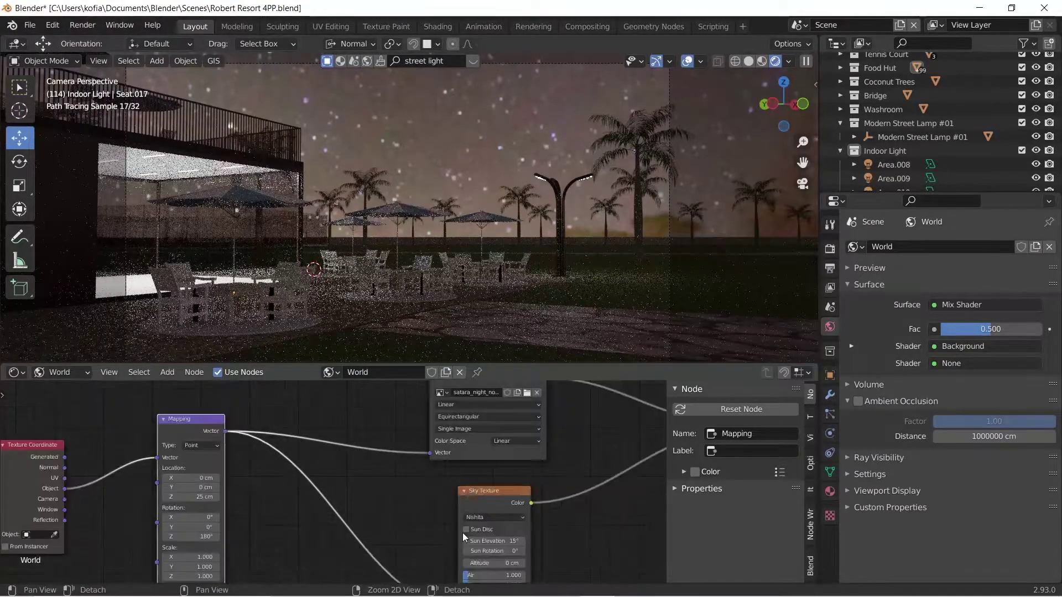
{"action": "middle_click_drag", "start_coordinate": [462, 532], "coordinate": [335, 556]}
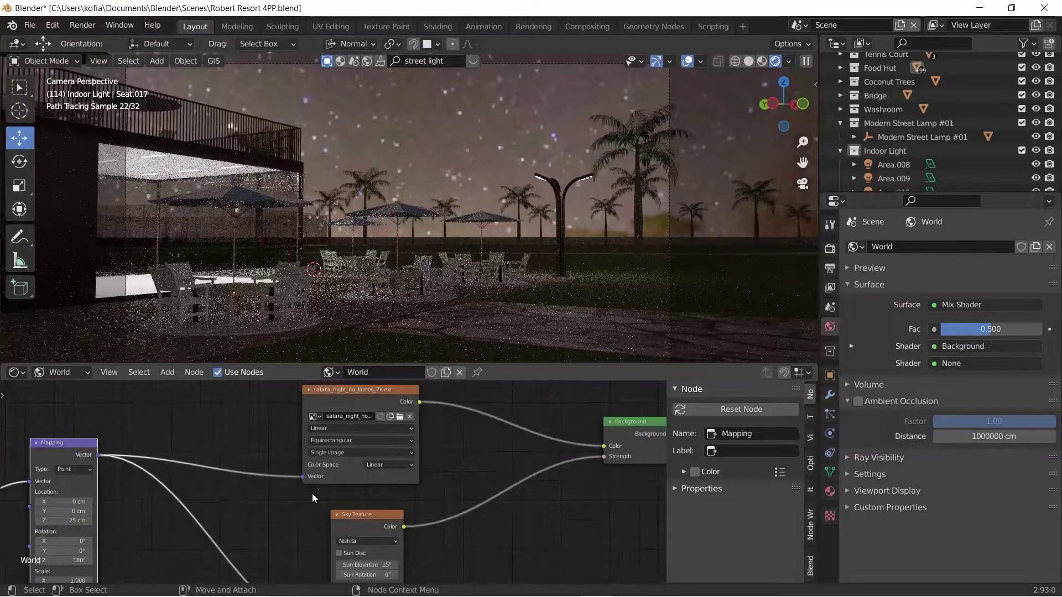
{"action": "middle_click_drag", "start_coordinate": [312, 493], "coordinate": [367, 426]}
{"action": "left_click", "coordinate": [390, 500]}
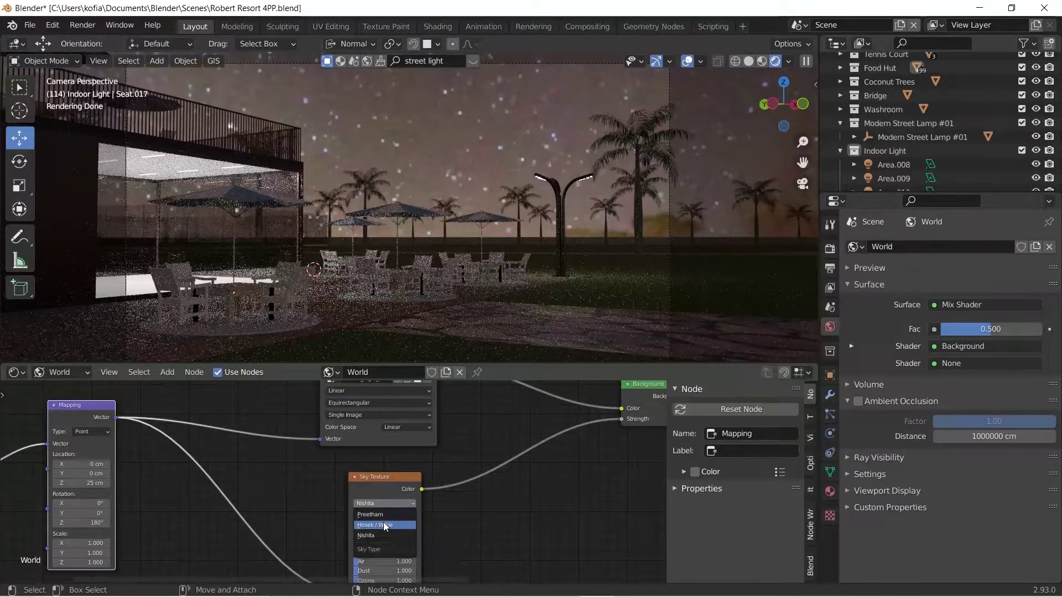
{"action": "left_click", "coordinate": [386, 525]}
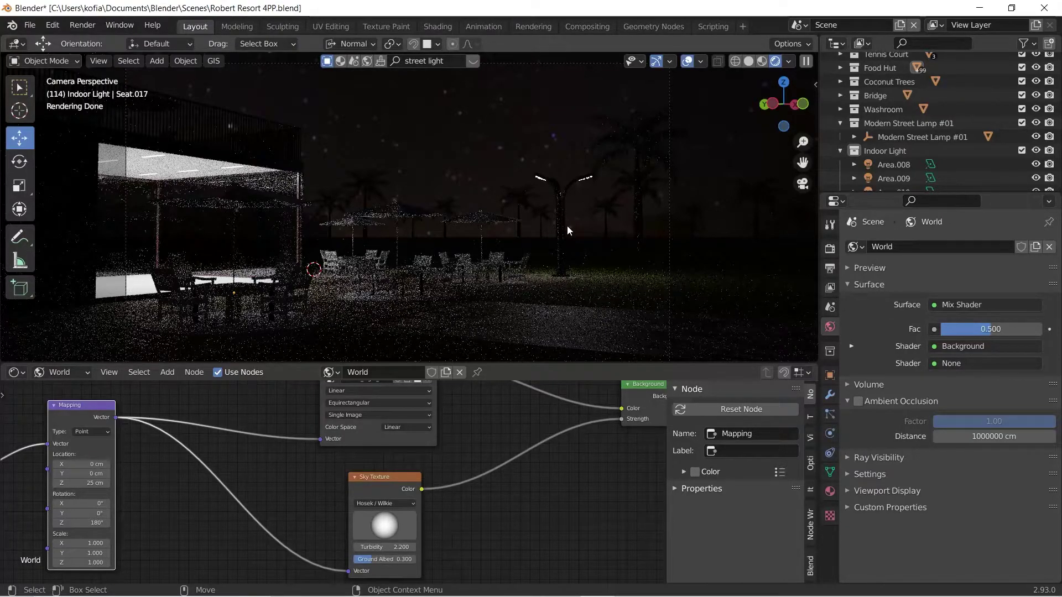
Set the render denoiser to OptiX in the Render properties.
{"action": "left_click", "coordinate": [829, 249]}
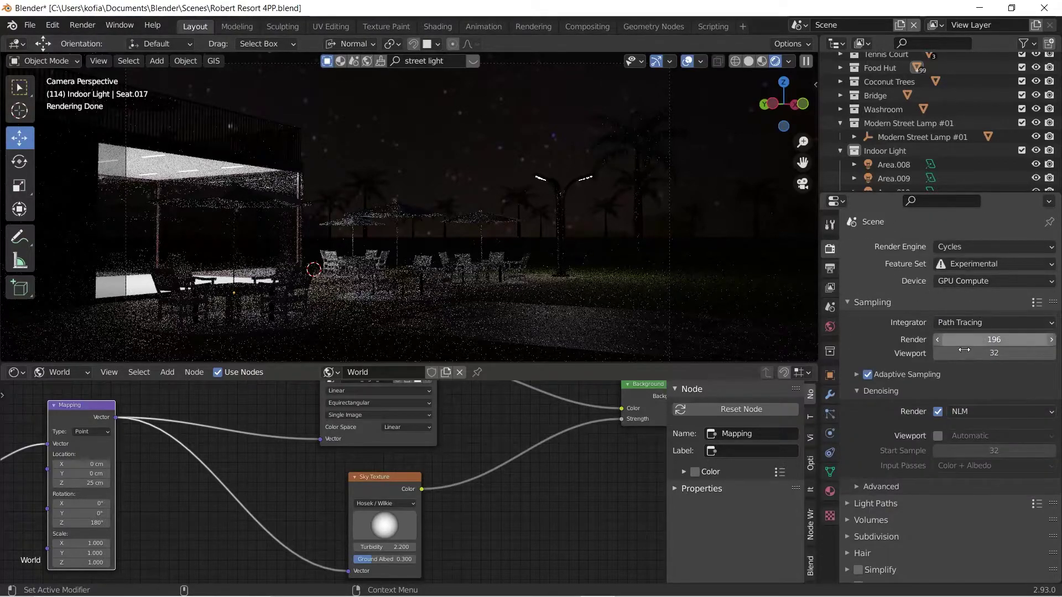
{"action": "left_click", "coordinate": [964, 412]}
{"action": "left_click", "coordinate": [965, 445]}
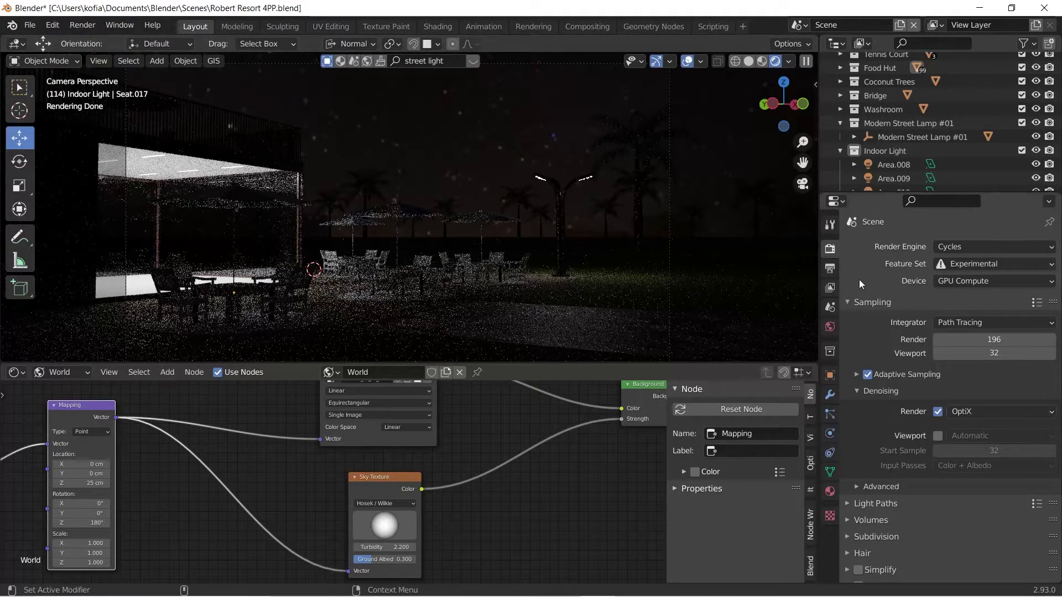
Set the output resolution scale to 65% in the Output properties.
{"action": "left_click", "coordinate": [829, 268]}
{"action": "double_click", "coordinate": [993, 291]}
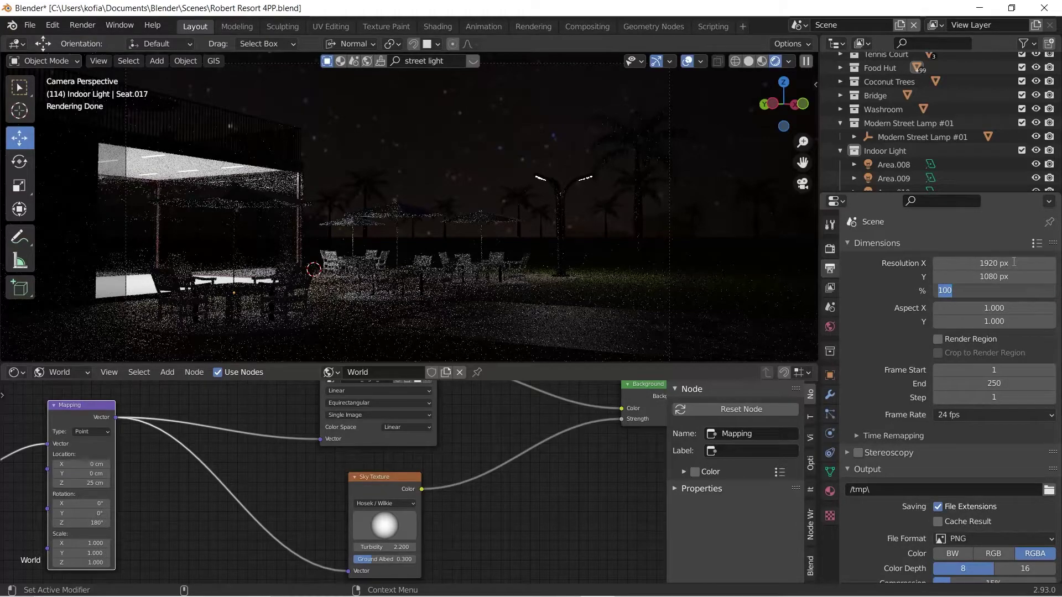
{"action": "type", "text": "65"}
{"action": "key", "text": "Return"}
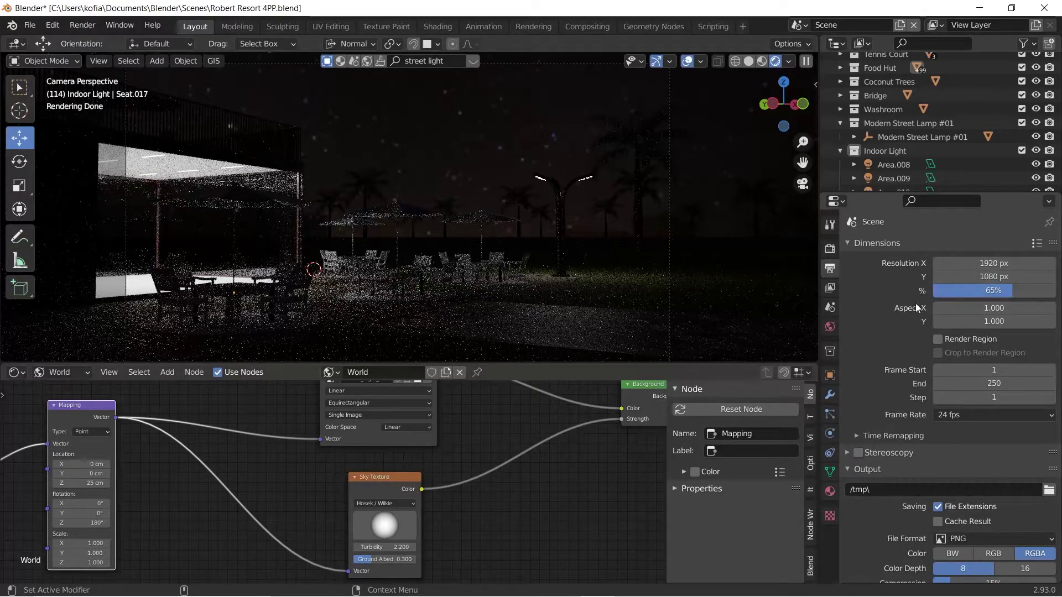
Render the current frame as a still image via Render > Render Image.
{"action": "left_click", "coordinate": [80, 28]}
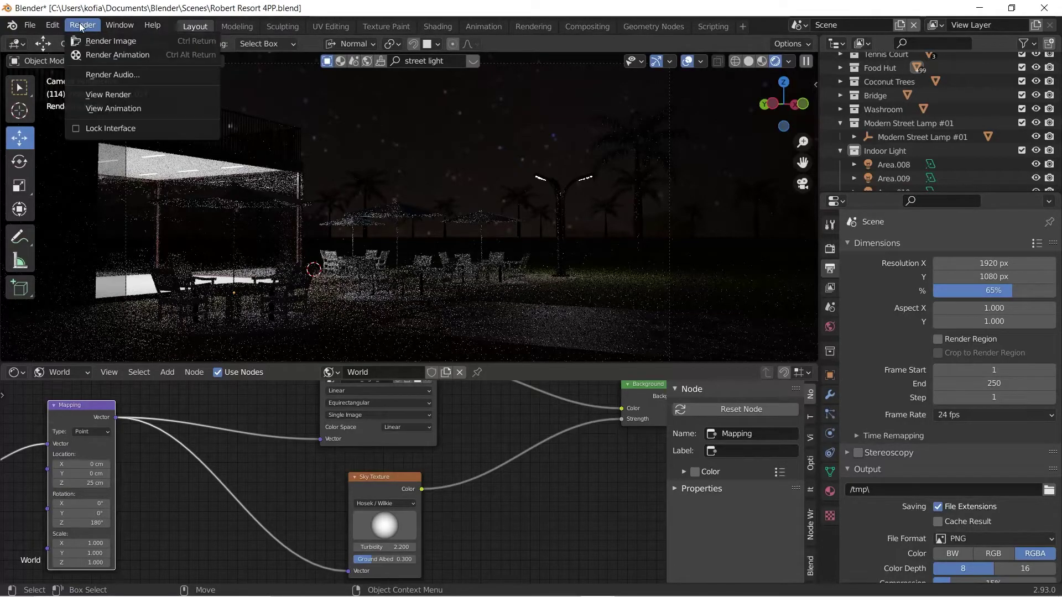
{"action": "left_click", "coordinate": [104, 40]}
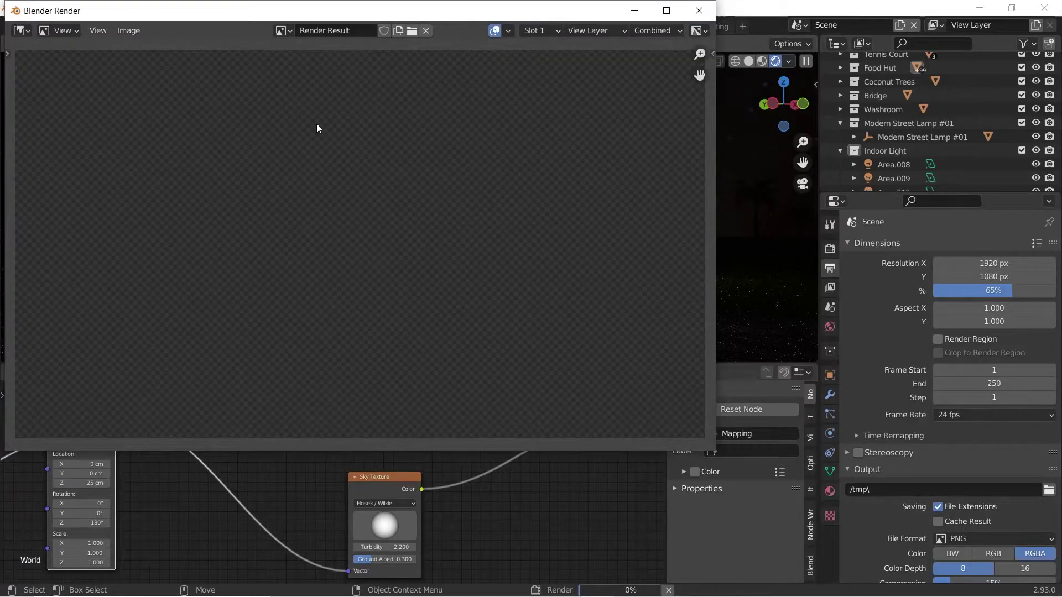